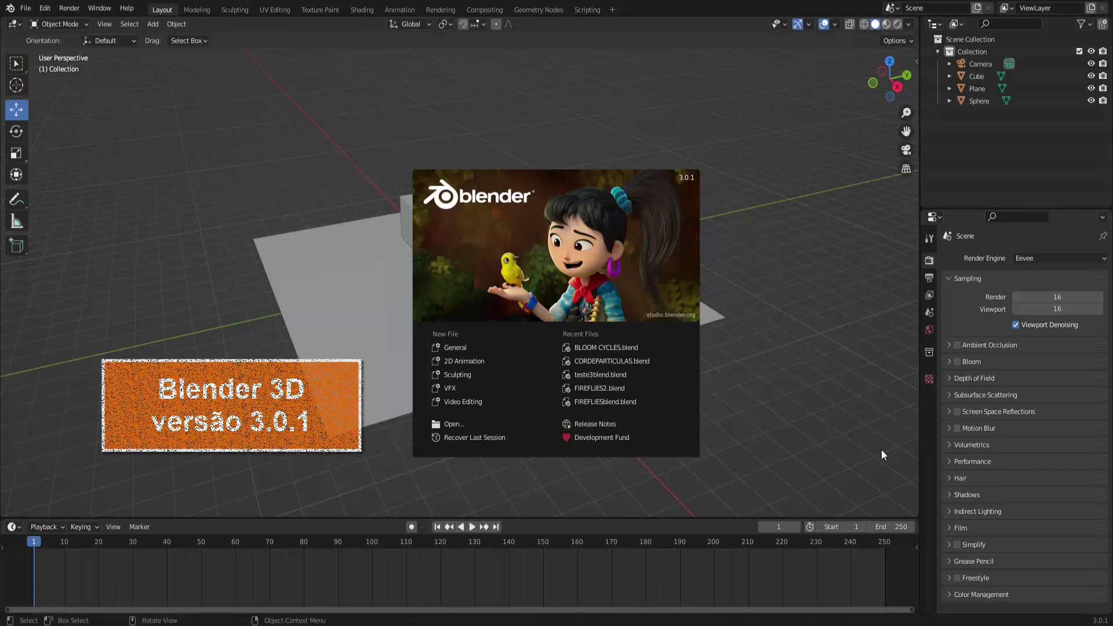
Close the startup splash to reveal the plane, cube and UV sphere scene.
click(881, 450)
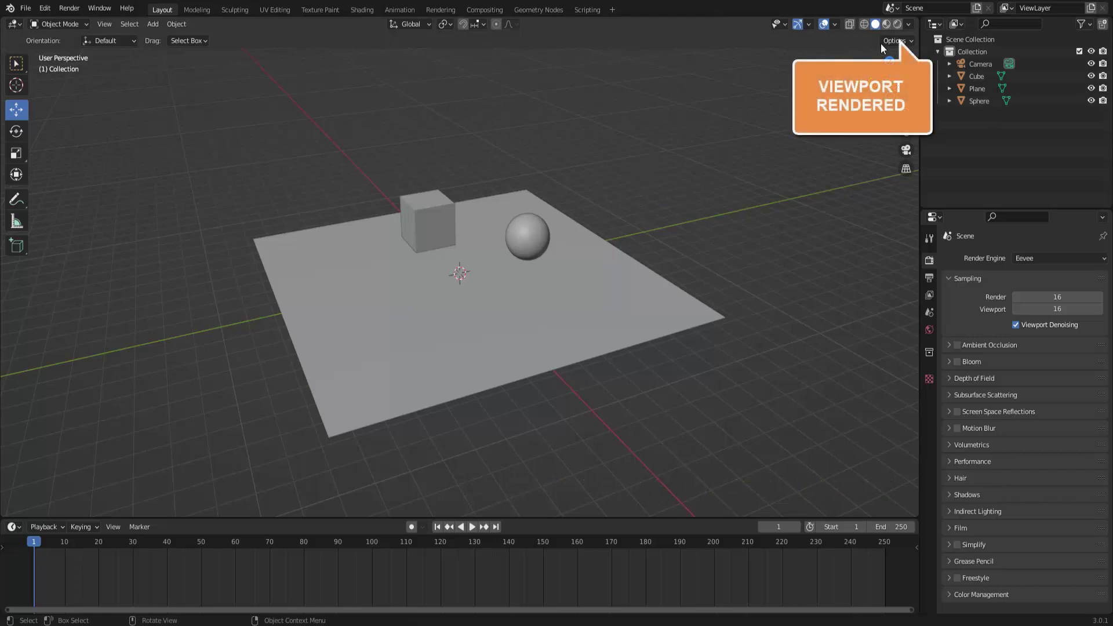
Switch to Rendered shading and add a Spot light raised about 10 m above the plane.
click(896, 26)
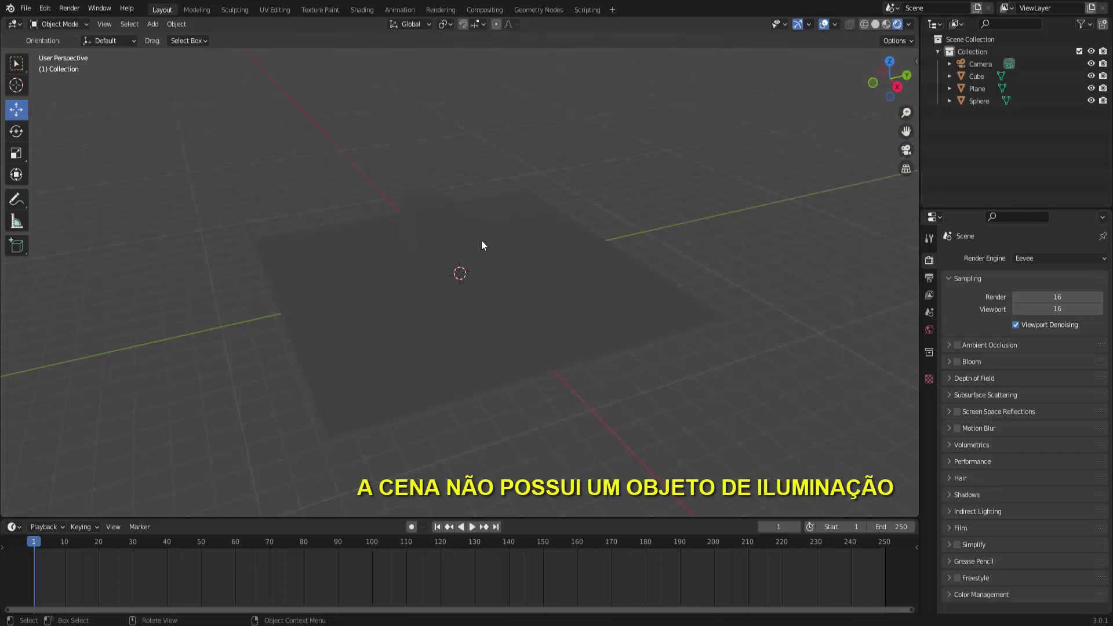
scroll(498, 246, down, 1)
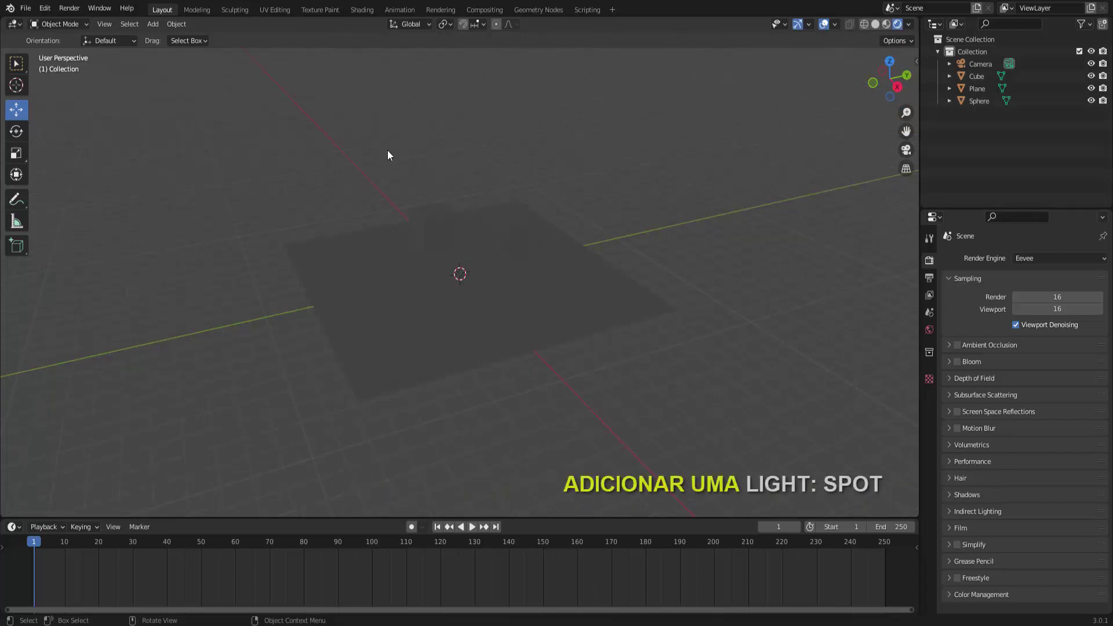
click(155, 23)
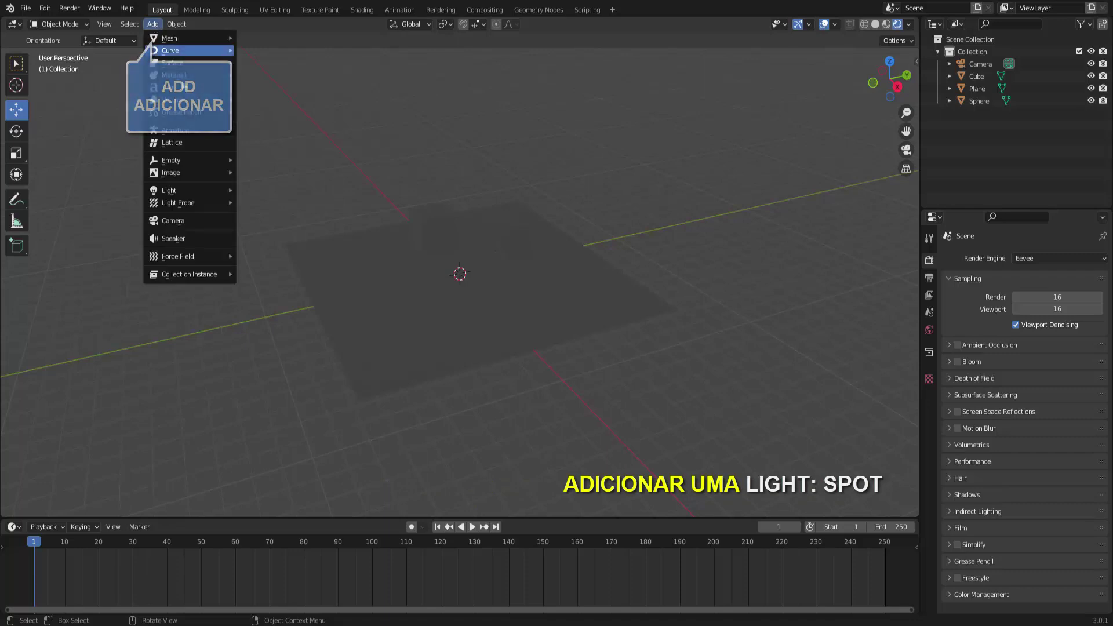
mouse_move(174, 190)
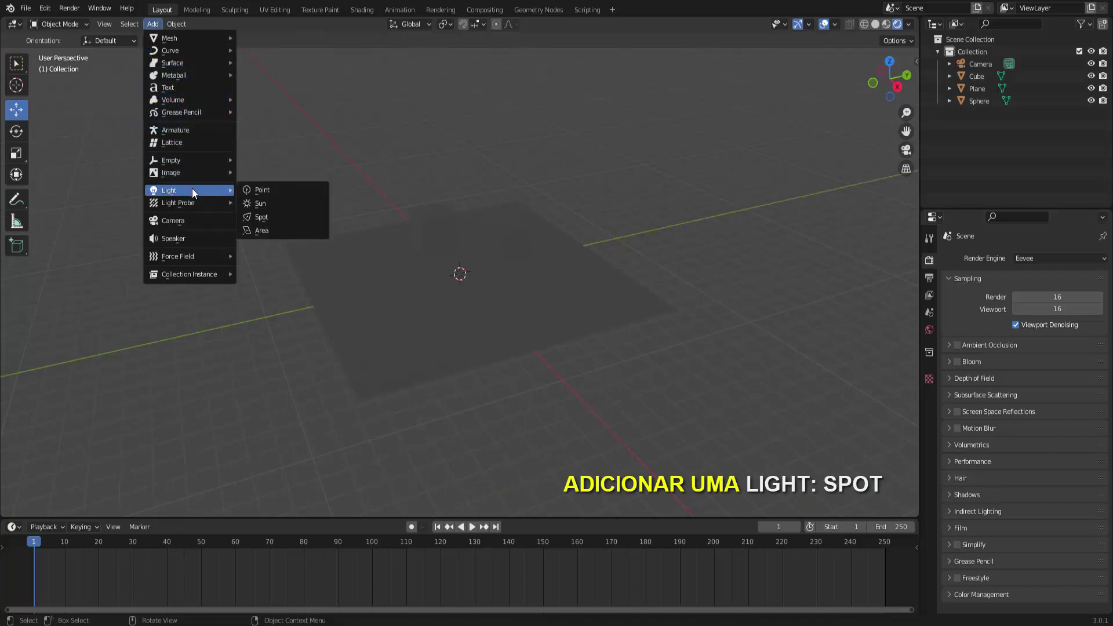
click(285, 217)
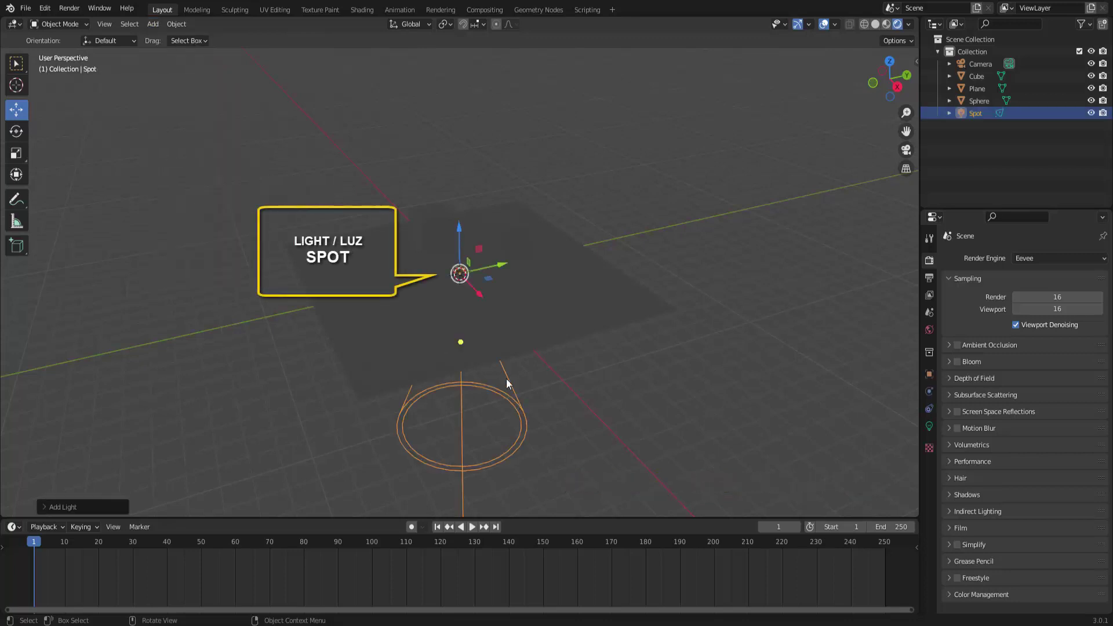
mouse_move(461, 233)
mouse_down()
mouse_move(464, 184)
mouse_move(504, 501)
mouse_move(502, 46)
mouse_up()
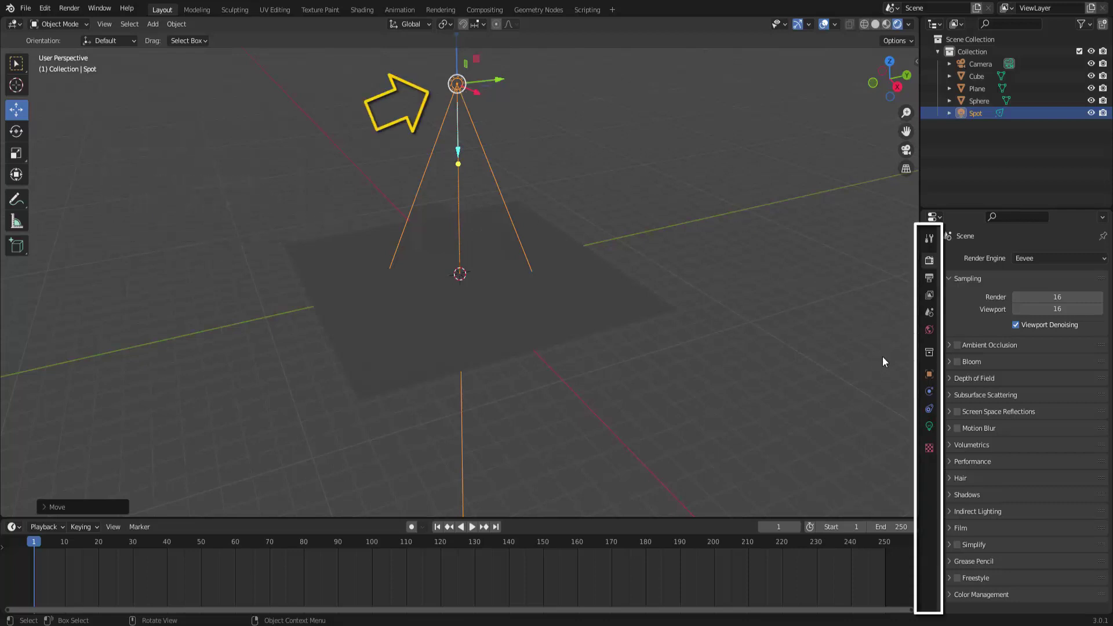
Set the Spot light's Power to 1000 W in its Object Data properties.
click(928, 428)
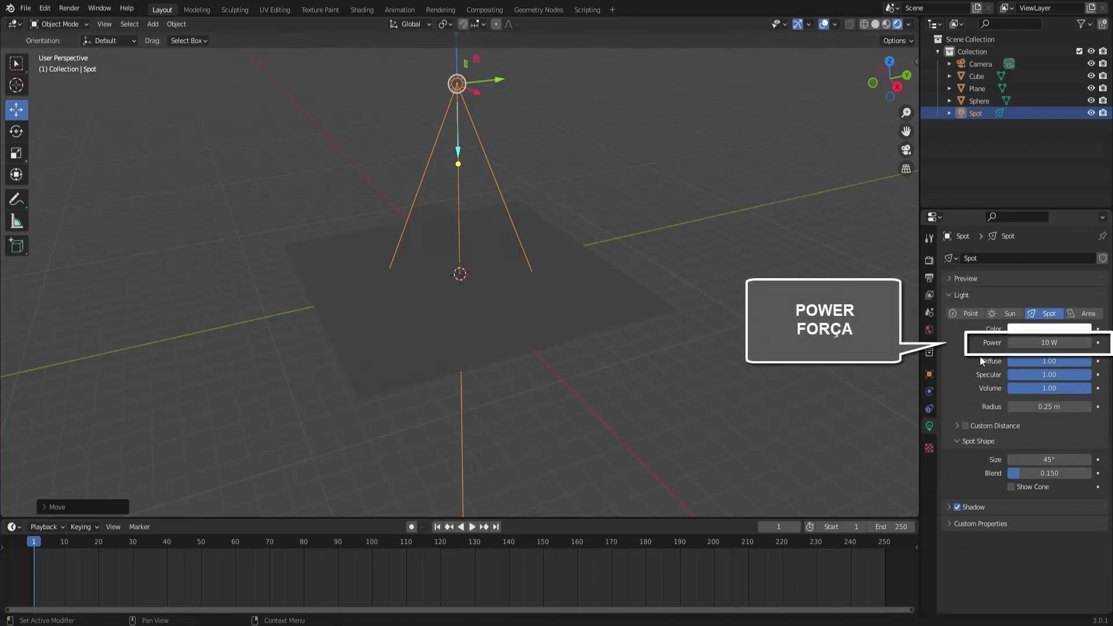
click(1016, 346)
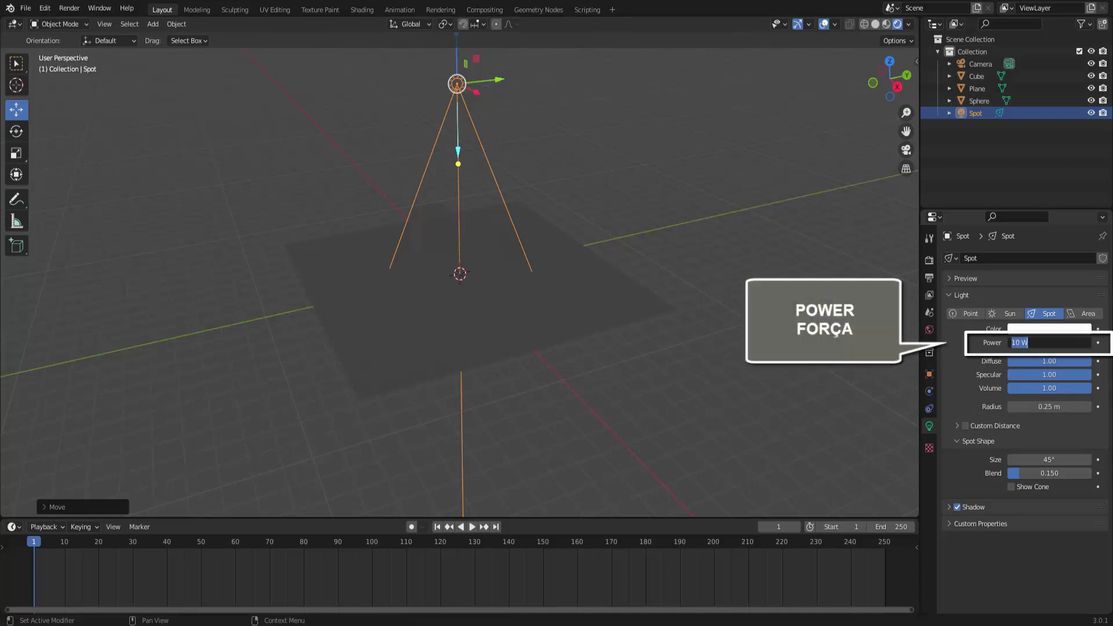
text(1)
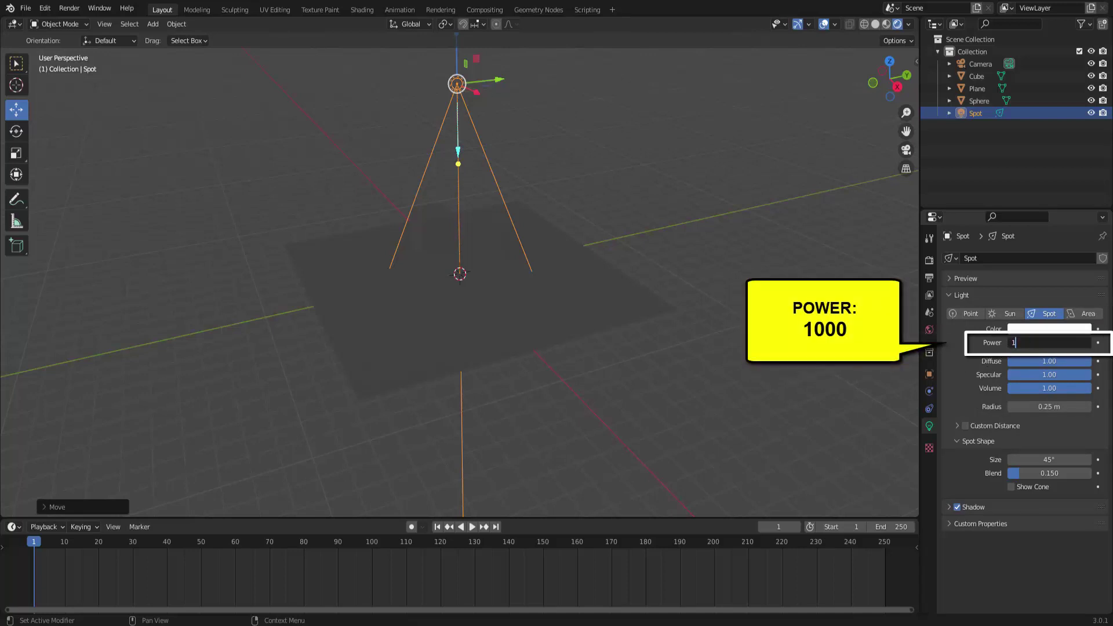
text(000)
key(Return)
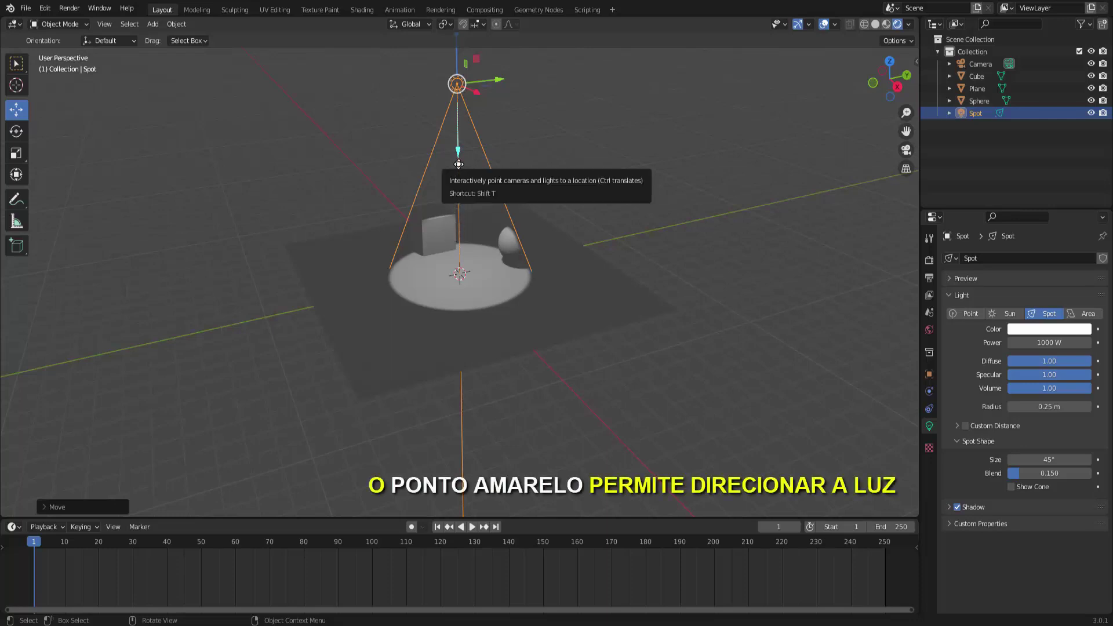
Shift the spot light along Y and narrow its cone Size to 47° over the sphere.
mouse_move(458, 164)
mouse_down()
mouse_move(480, 177)
mouse_move(459, 182)
mouse_up()
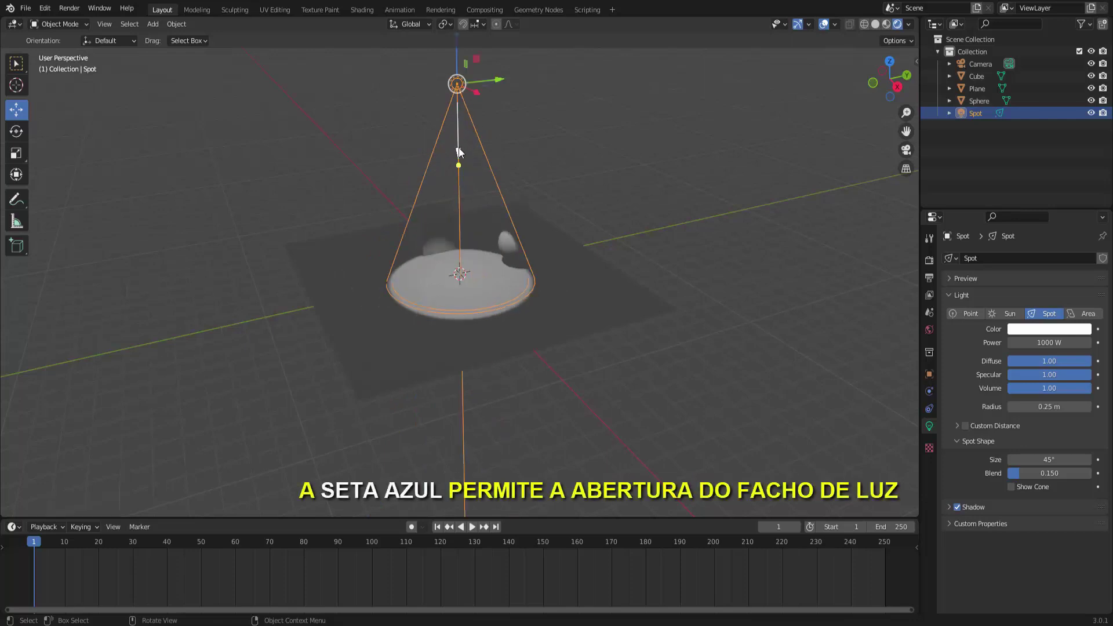
mouse_move(458, 152)
mouse_down()
mouse_move(458, 140)
mouse_move(455, 167)
mouse_up()
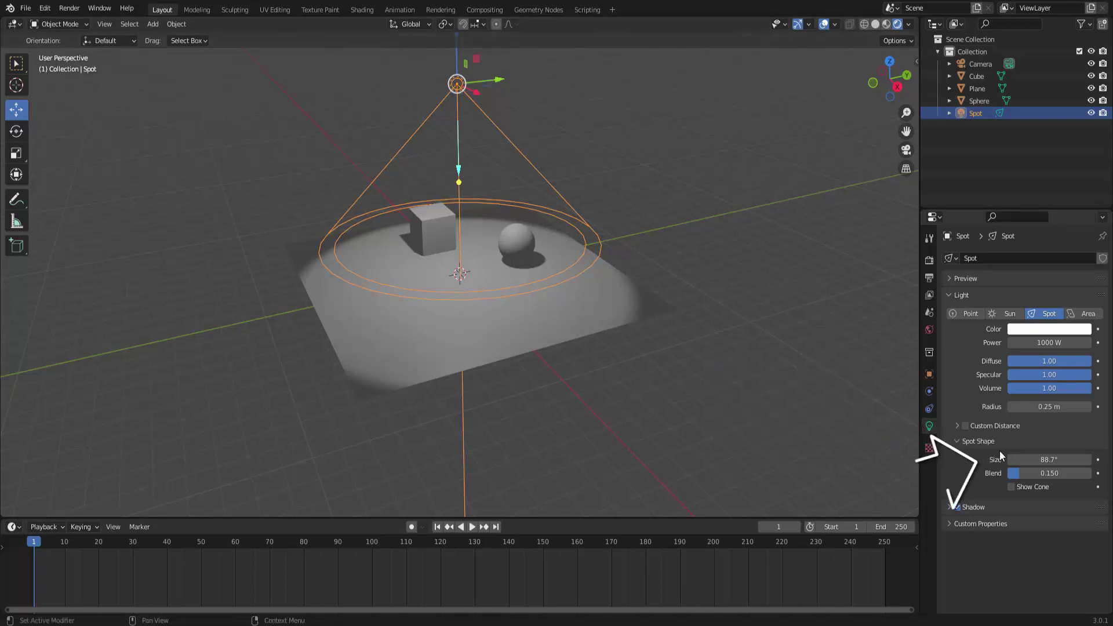
drag(1047, 460, 991, 459)
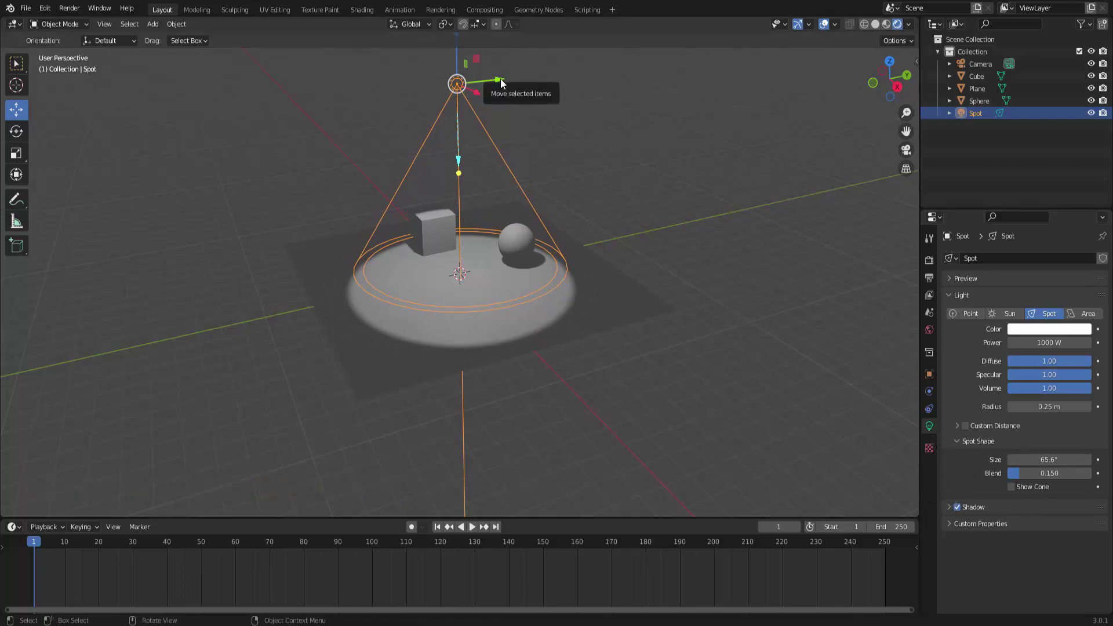
drag(499, 79, 571, 81)
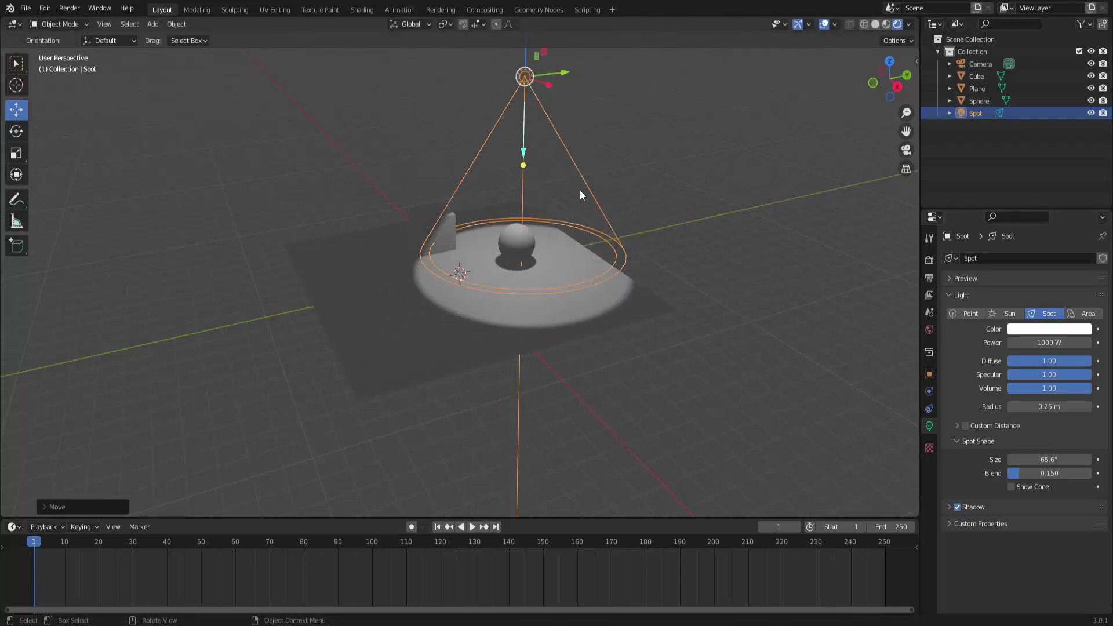
drag(524, 152, 523, 146)
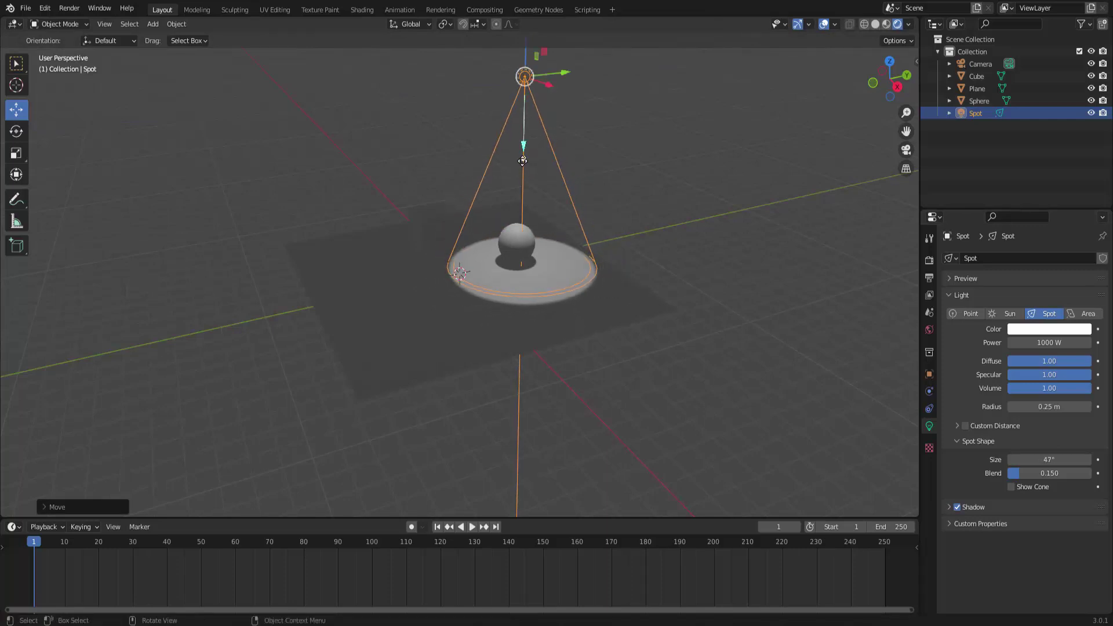
drag(522, 161, 483, 154)
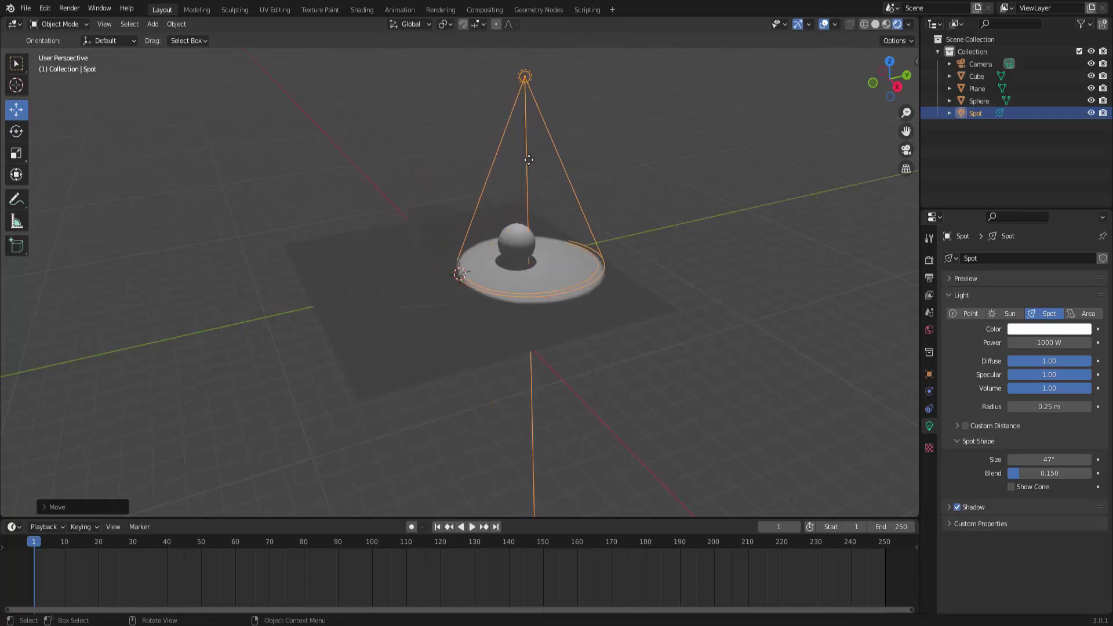
Cancel the re-aim so the beam points down, and enable Show Cone in Spot Shape.
right_click(483, 154)
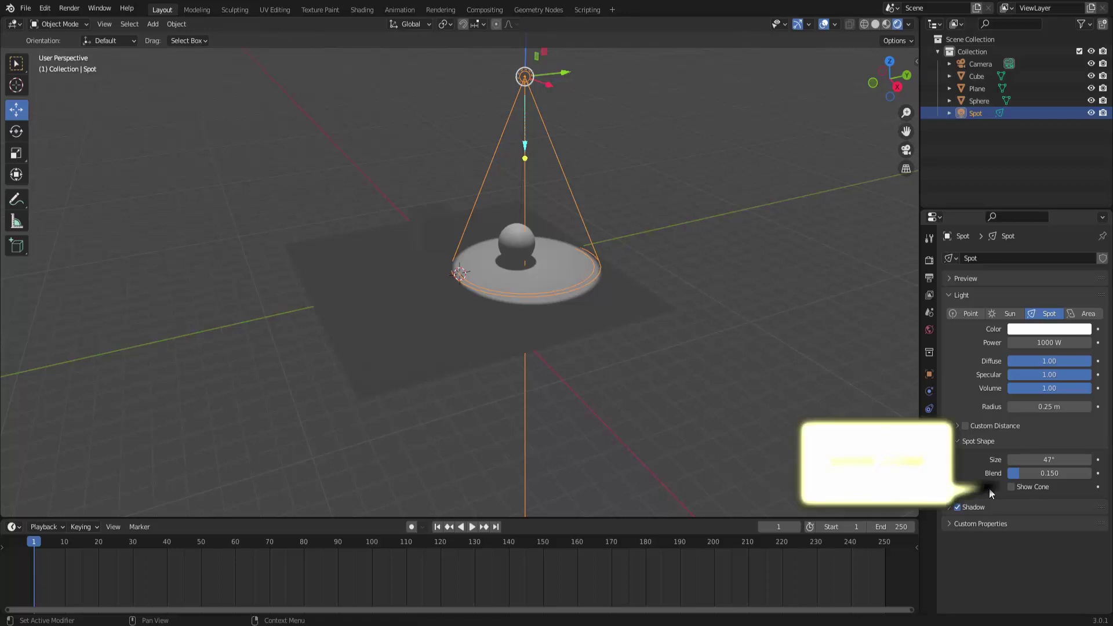
click(1011, 487)
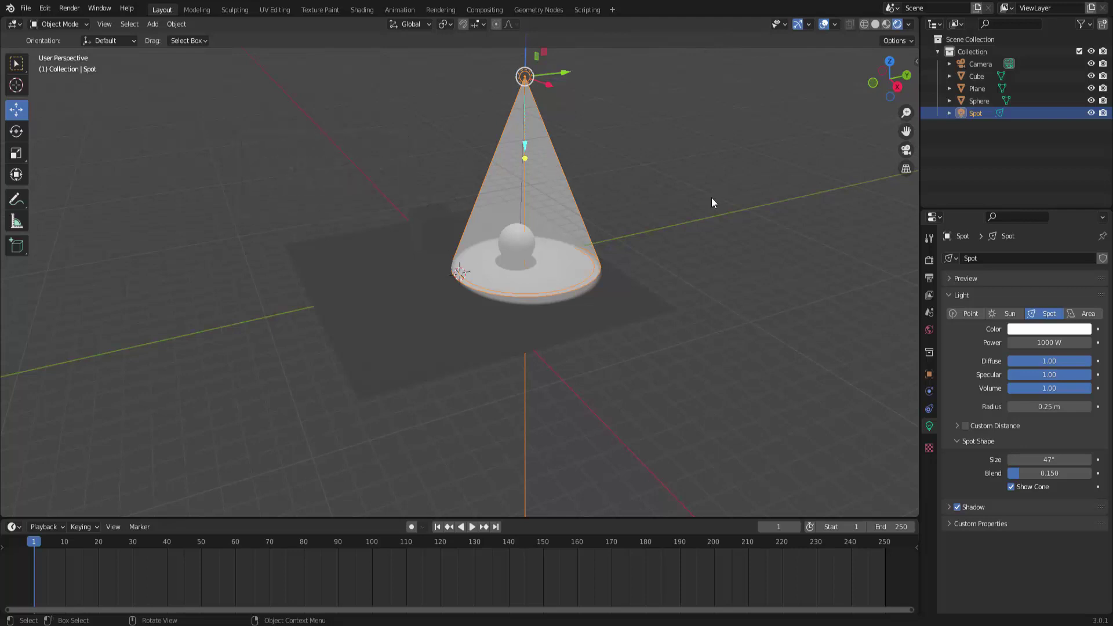
click(69, 8)
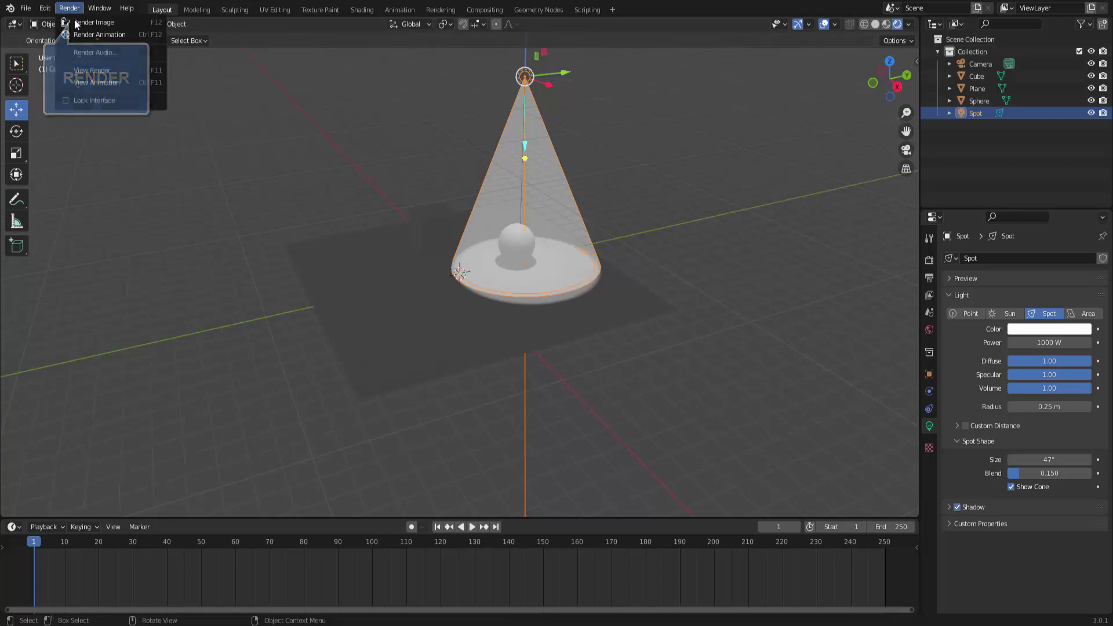
click(78, 22)
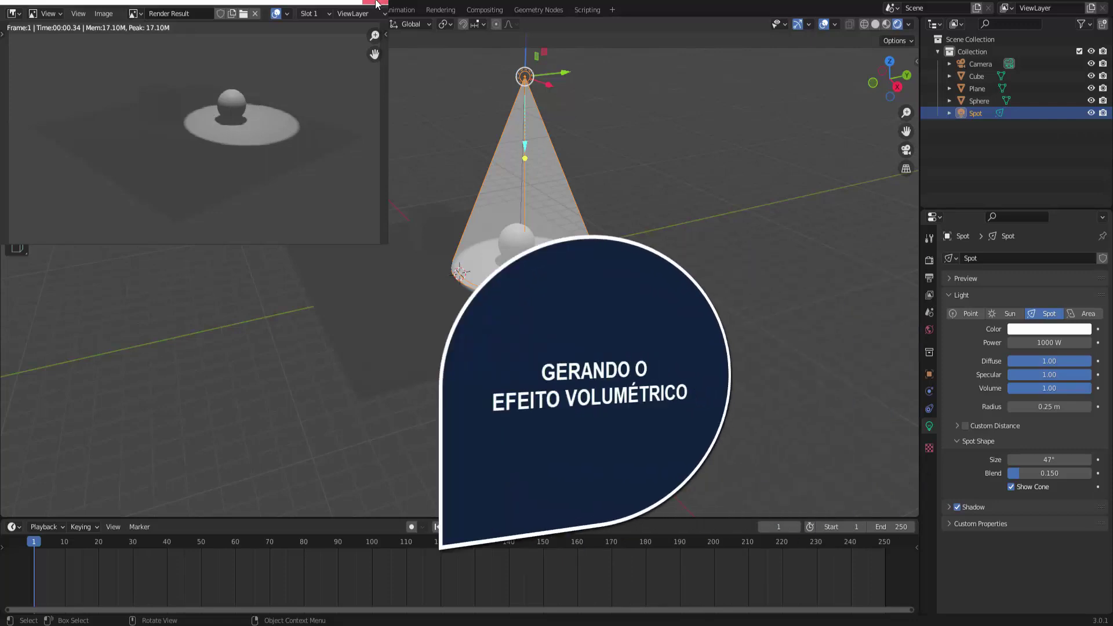
click(376, 4)
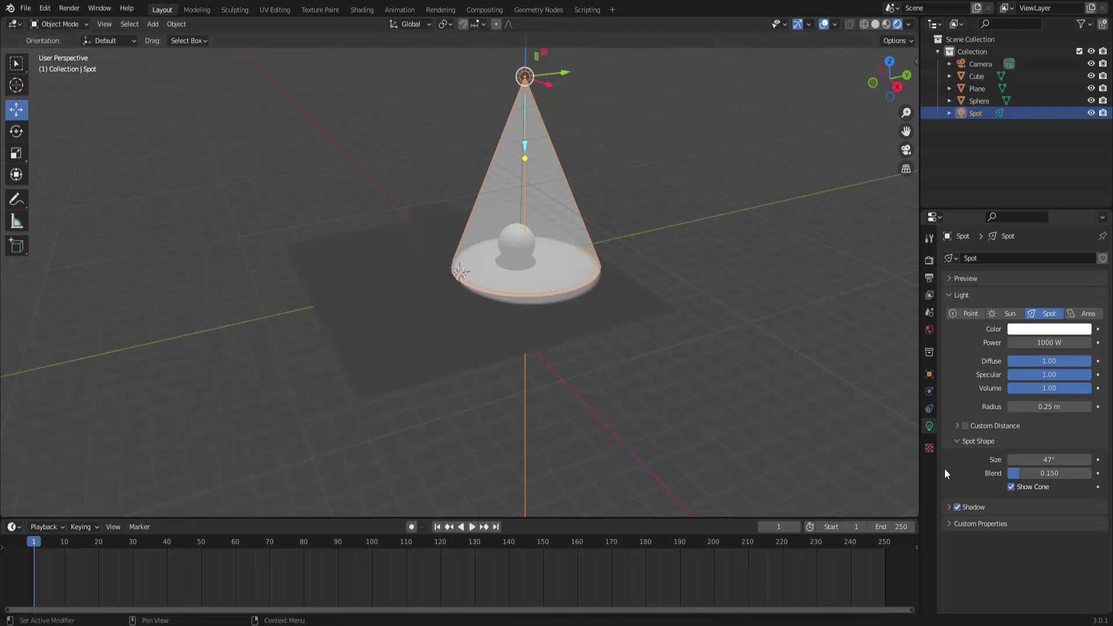
Turn Show Cone back off for the spot light.
click(1012, 487)
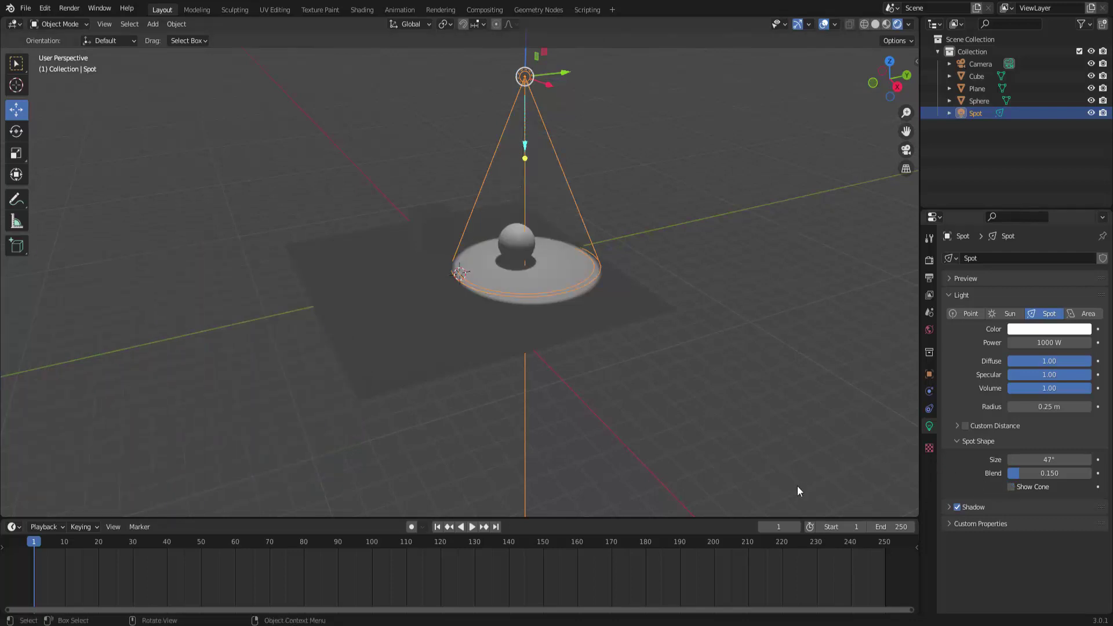
scroll(585, 423, down, 1)
scroll(584, 421, down, 2)
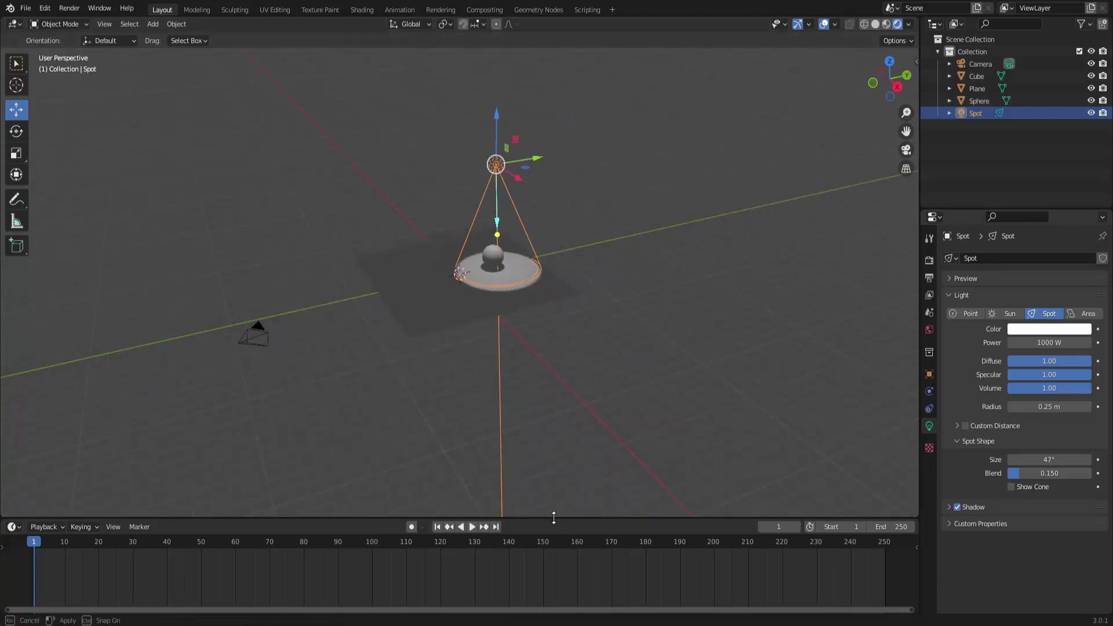
Enlarge the lower timeline area and change it into a Shader Editor.
drag(554, 518, 564, 282)
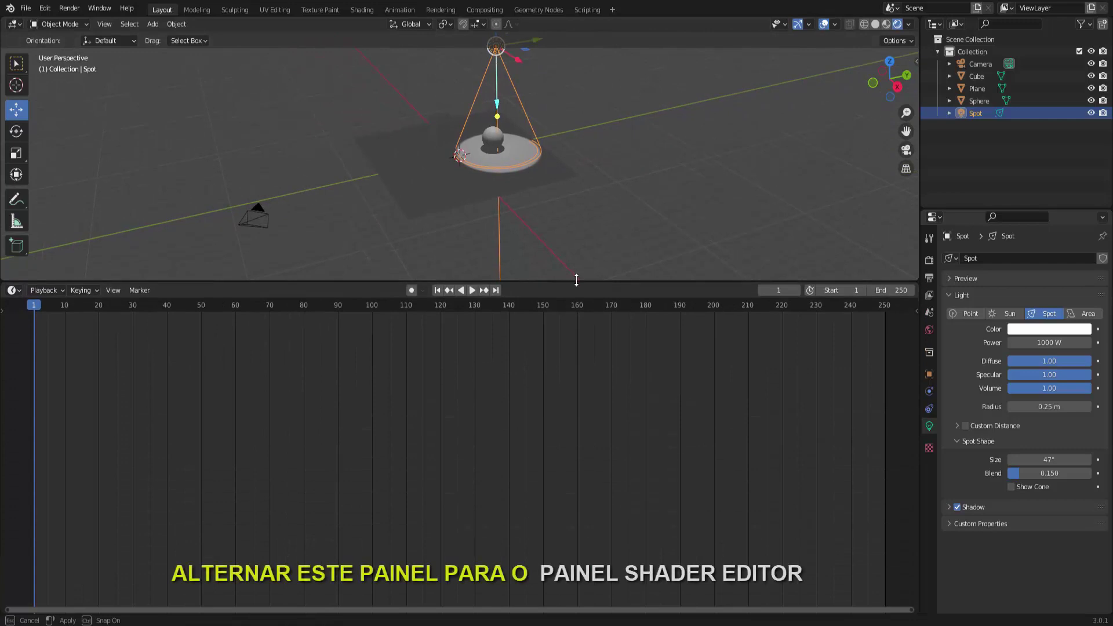
scroll(665, 207, up, 2)
scroll(665, 209, up, 1)
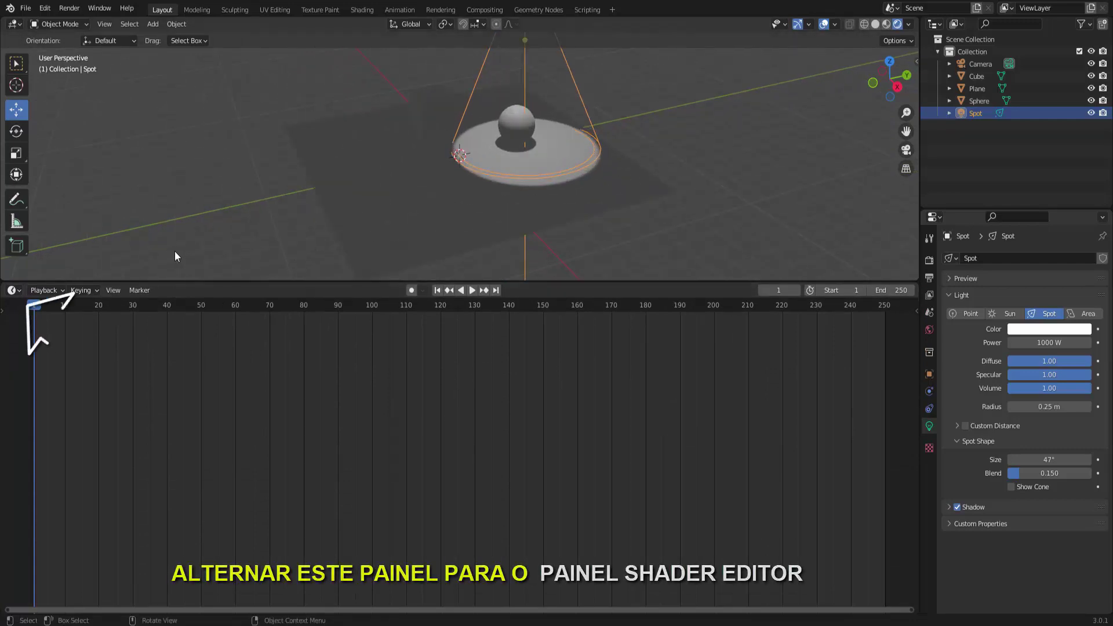
click(13, 290)
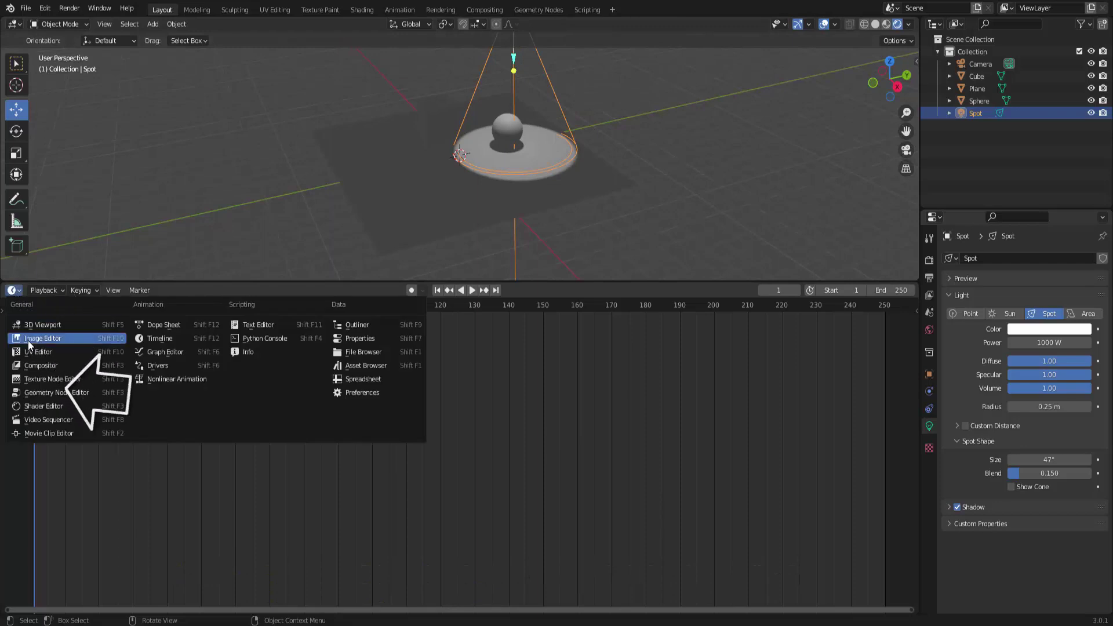
click(44, 407)
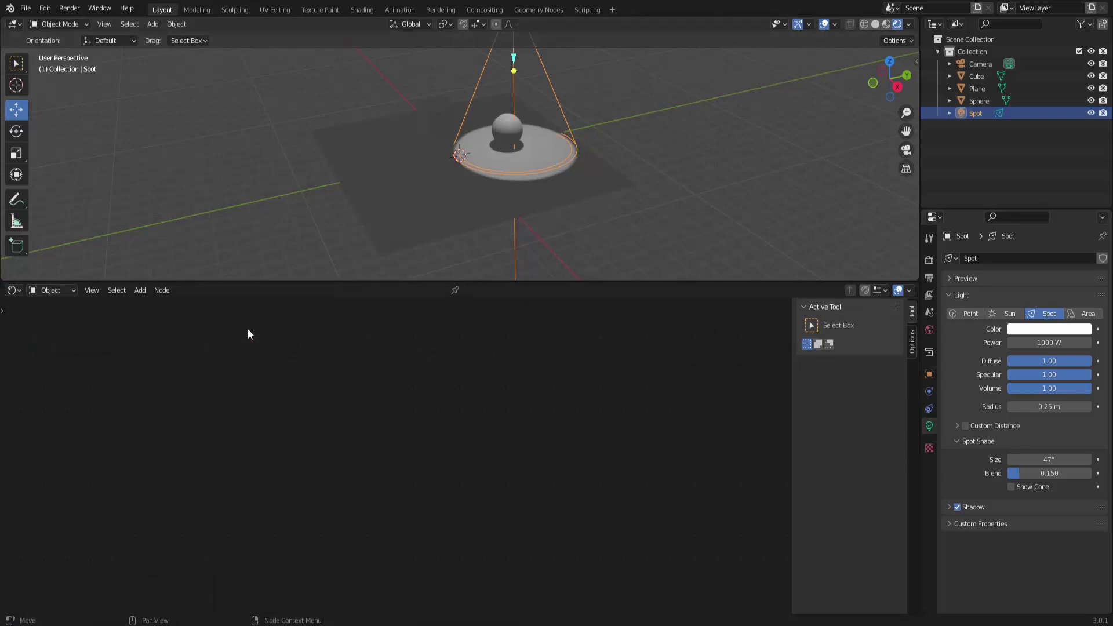
Darken the World background colour to value 0.027 and recentre the view on the lit objects.
click(930, 330)
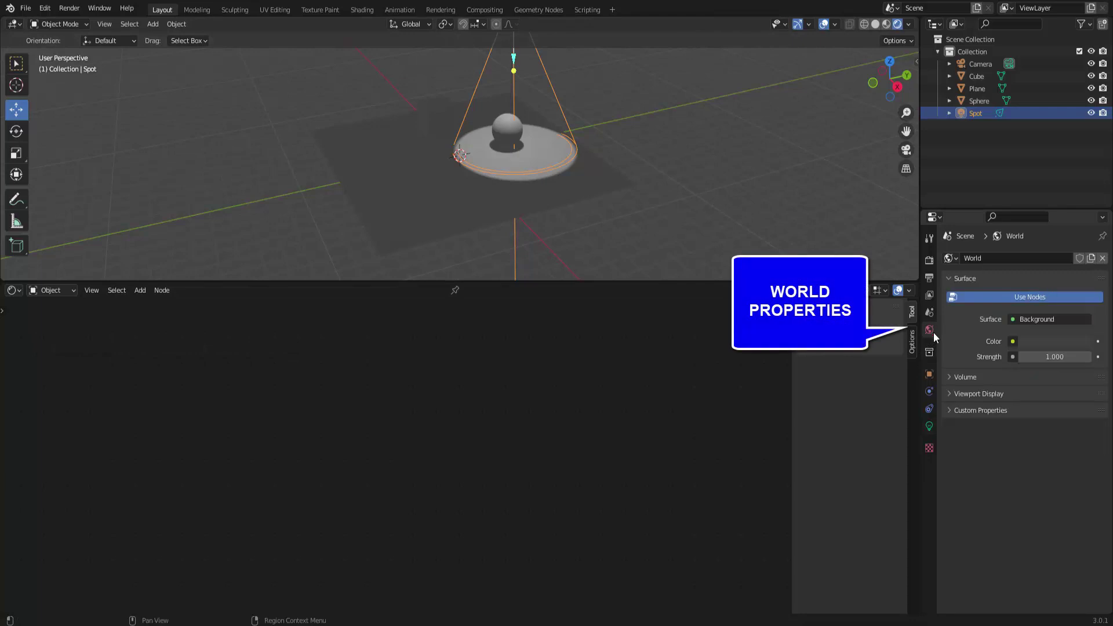
click(1049, 342)
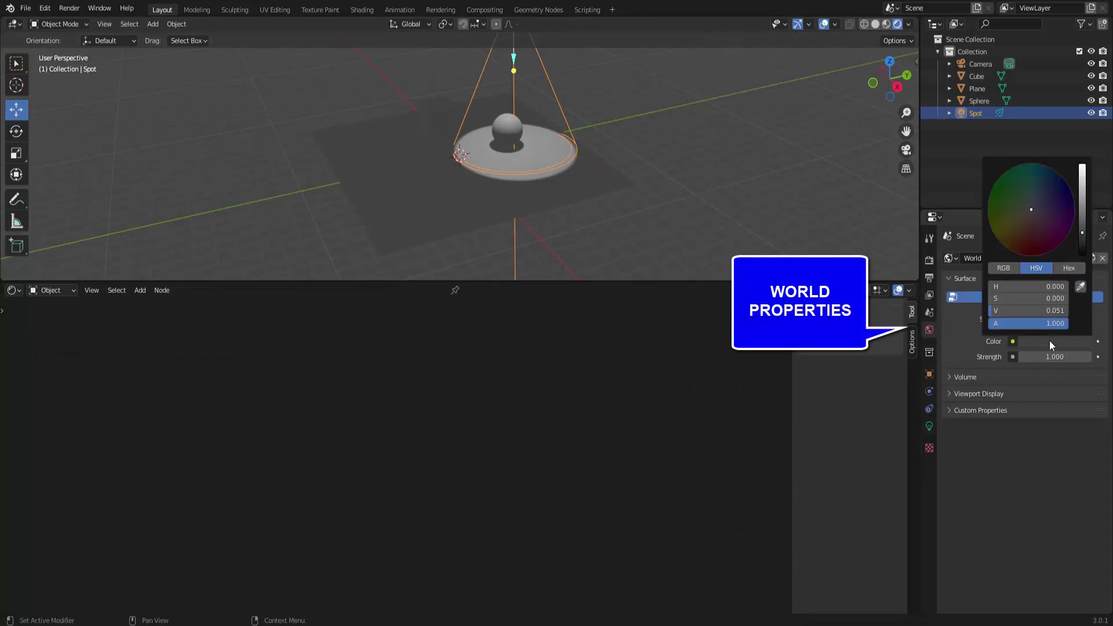
drag(1084, 233, 1082, 239)
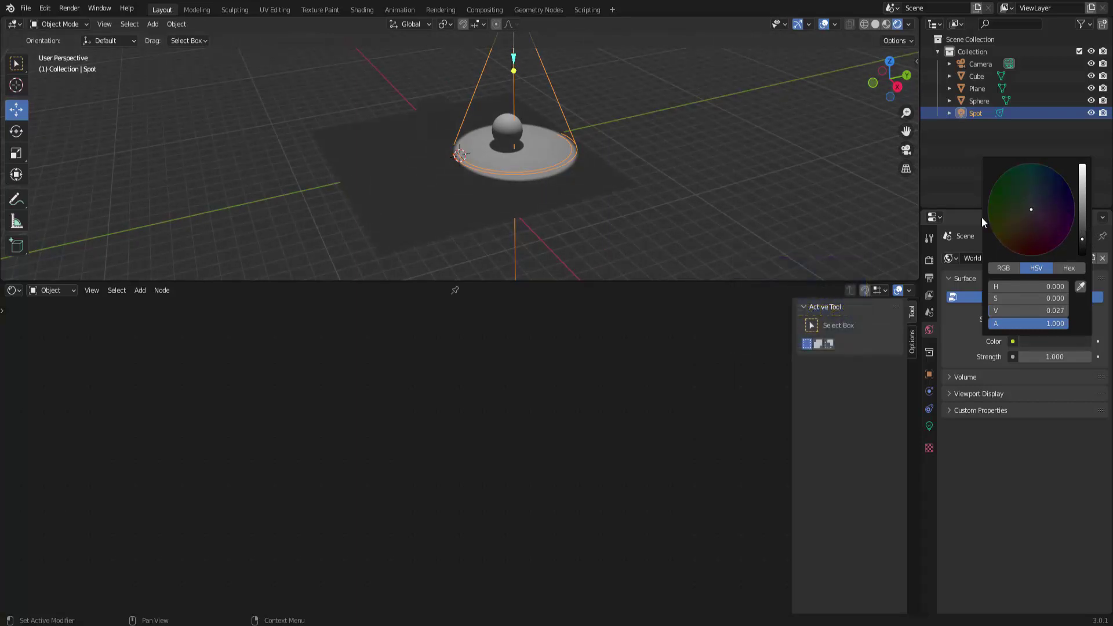
drag(907, 132, 906, 156)
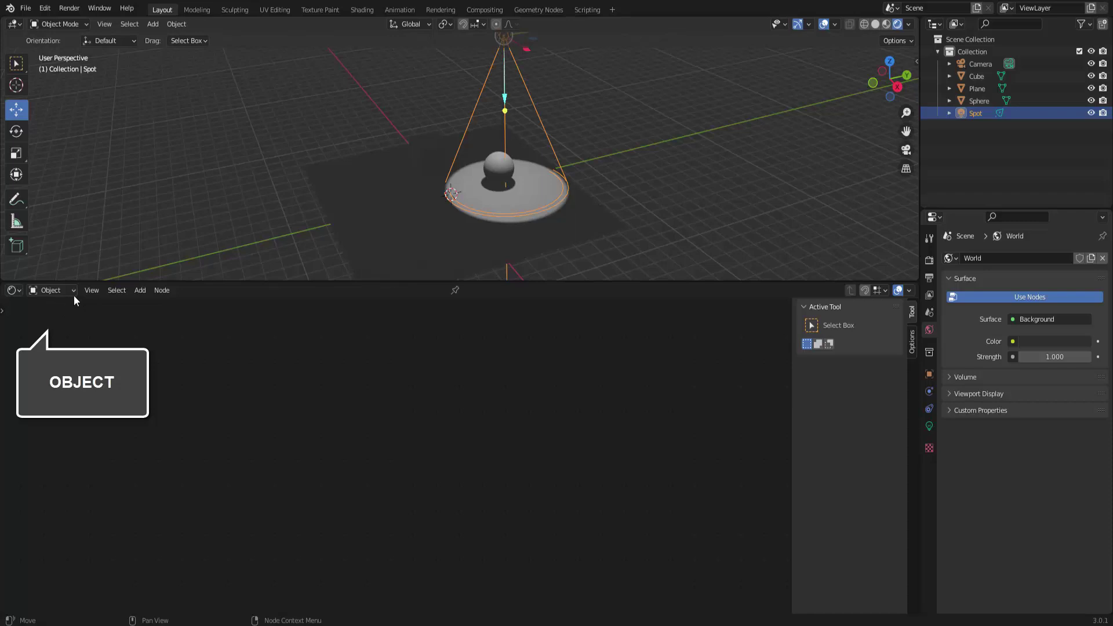
Show World nodes in the Shader Editor and delete the Background node.
click(73, 290)
click(64, 318)
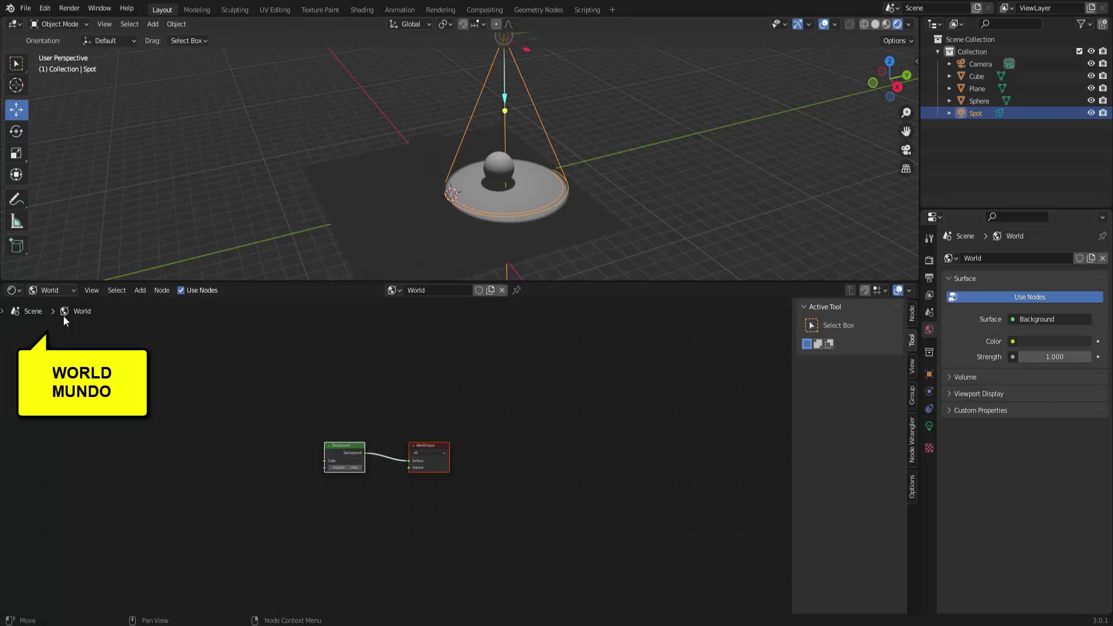
scroll(270, 384, up, 2)
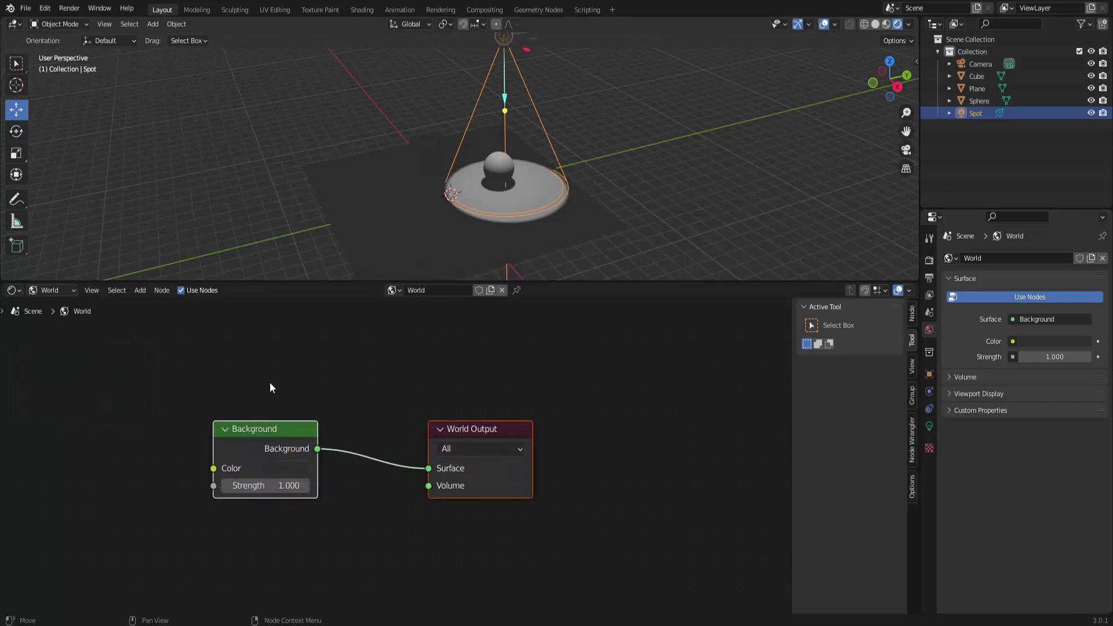
drag(252, 429, 337, 389)
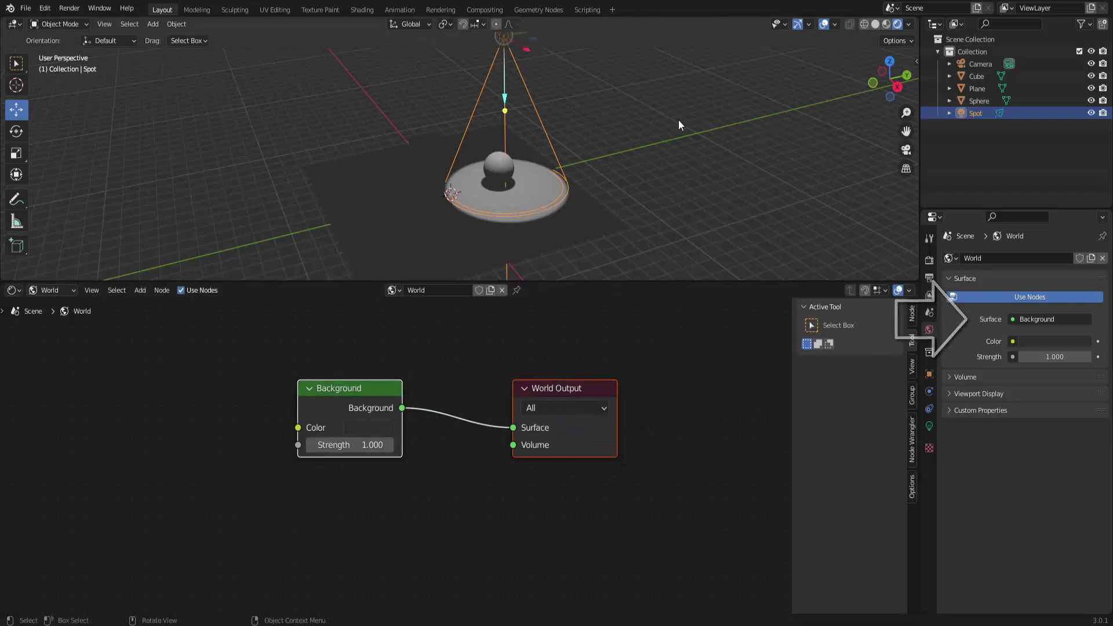
click(356, 388)
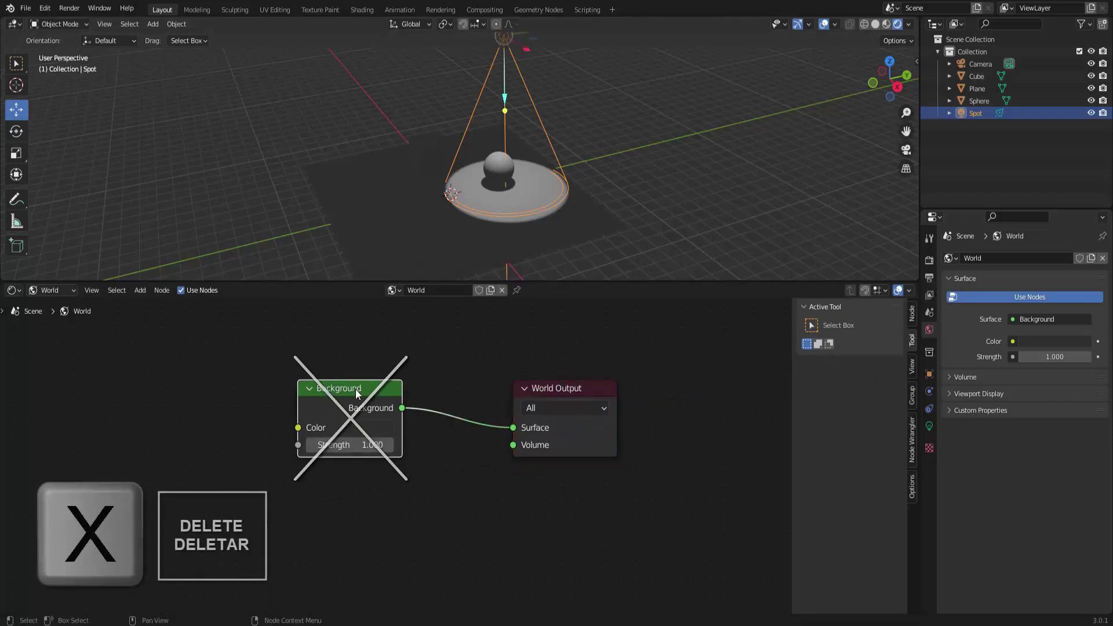
key(x)
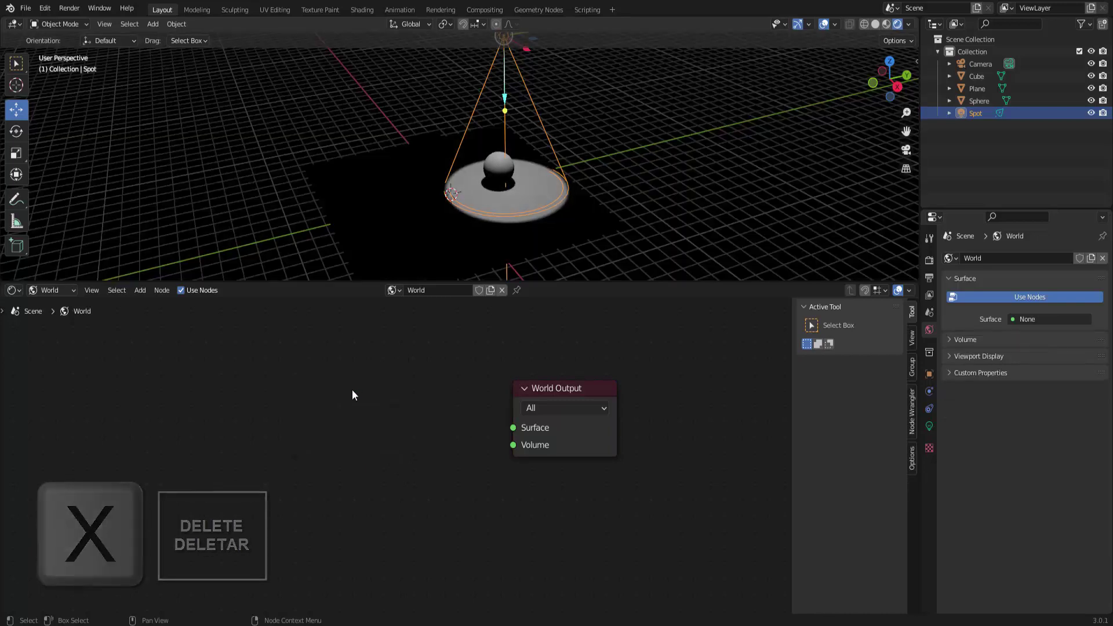
Add a Volume Scatter node and connect it to the World Output's Volume input.
click(145, 291)
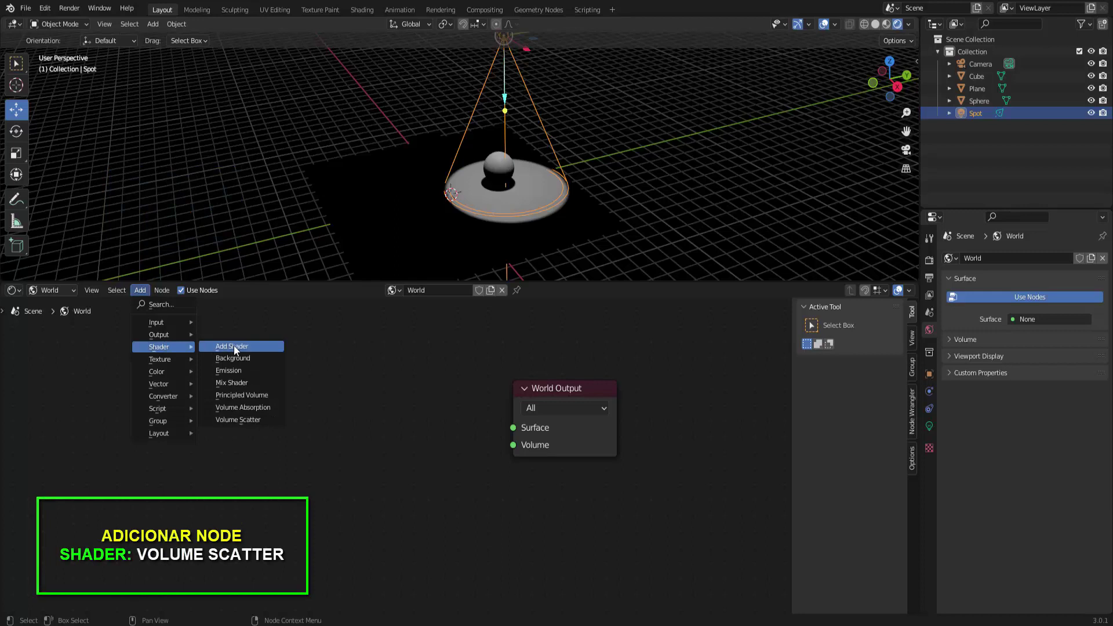
click(256, 421)
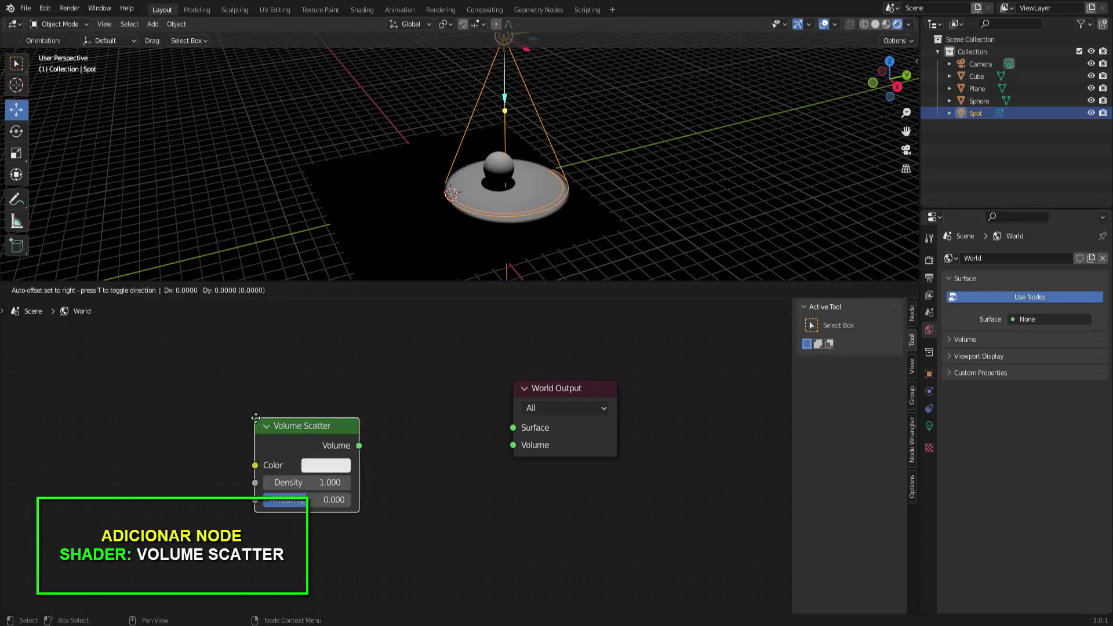
click(284, 364)
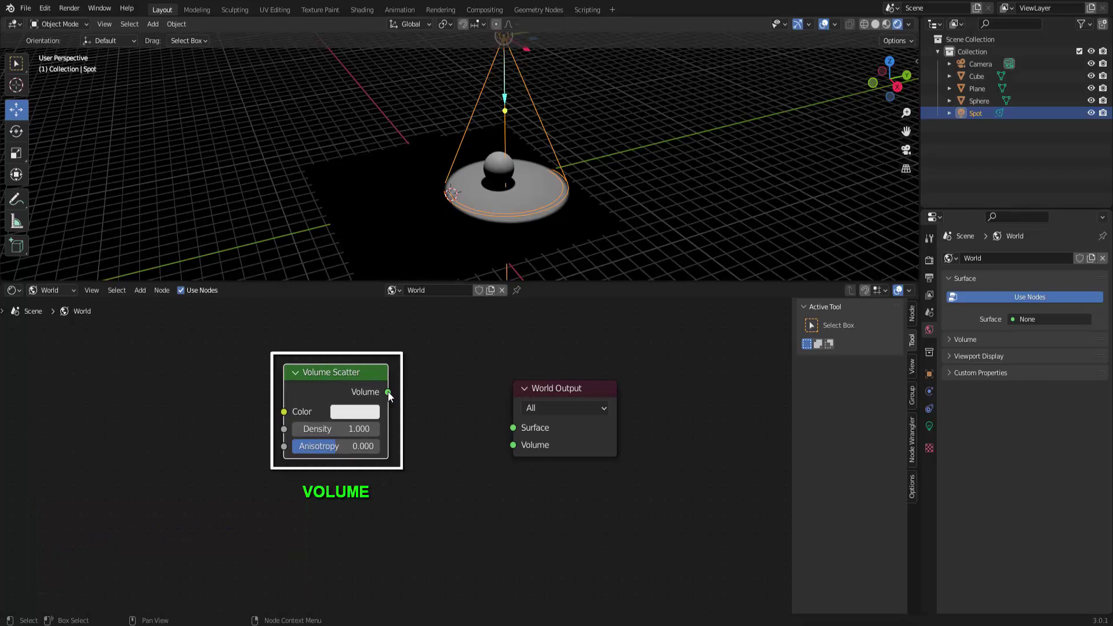
drag(389, 393, 514, 447)
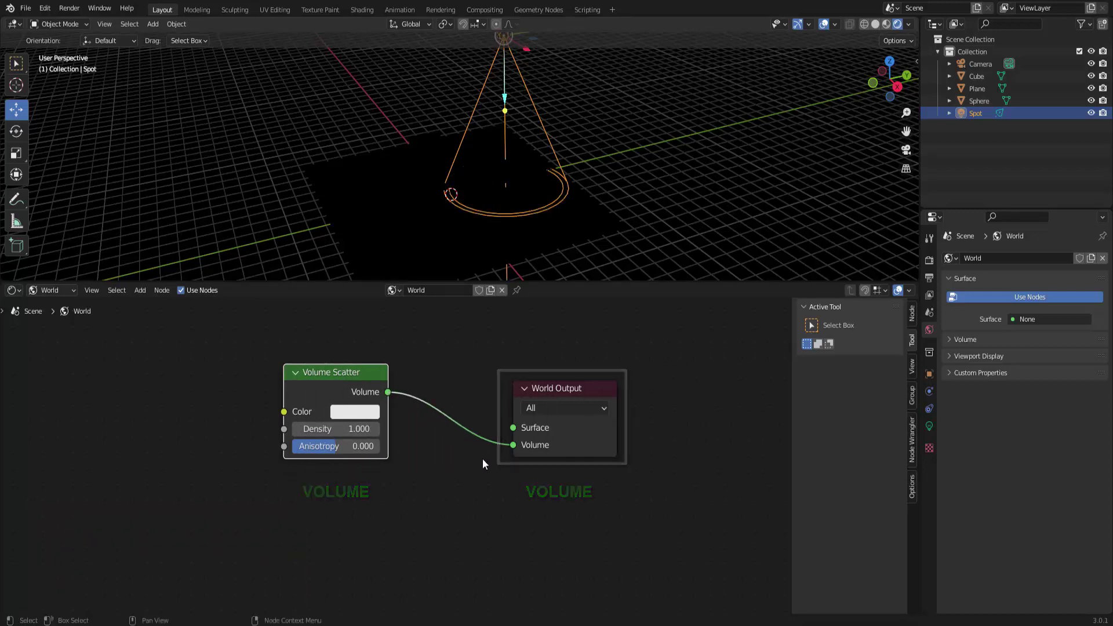
scroll(505, 132, up, 1)
scroll(505, 133, up, 2)
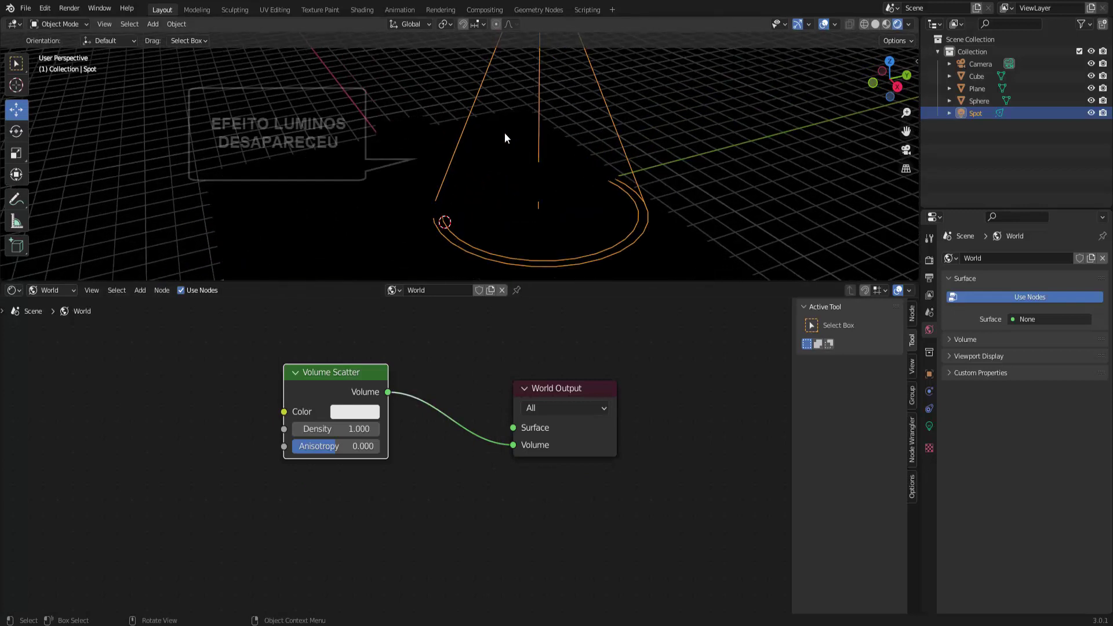
scroll(504, 132, down, 2)
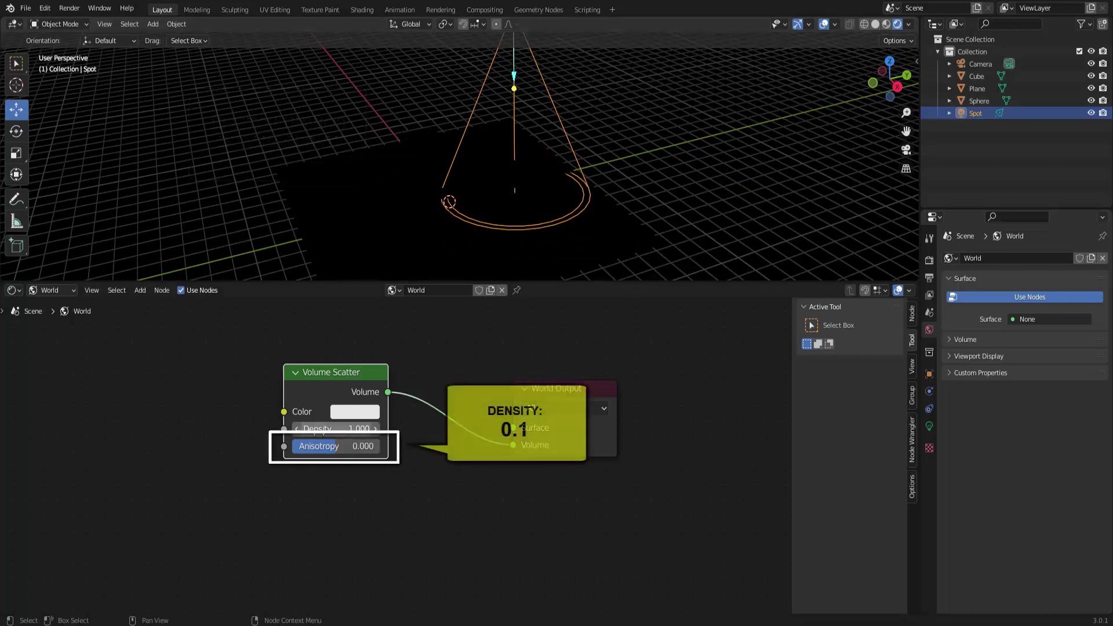
Set the Volume Scatter node's Density to 0.1.
click(307, 435)
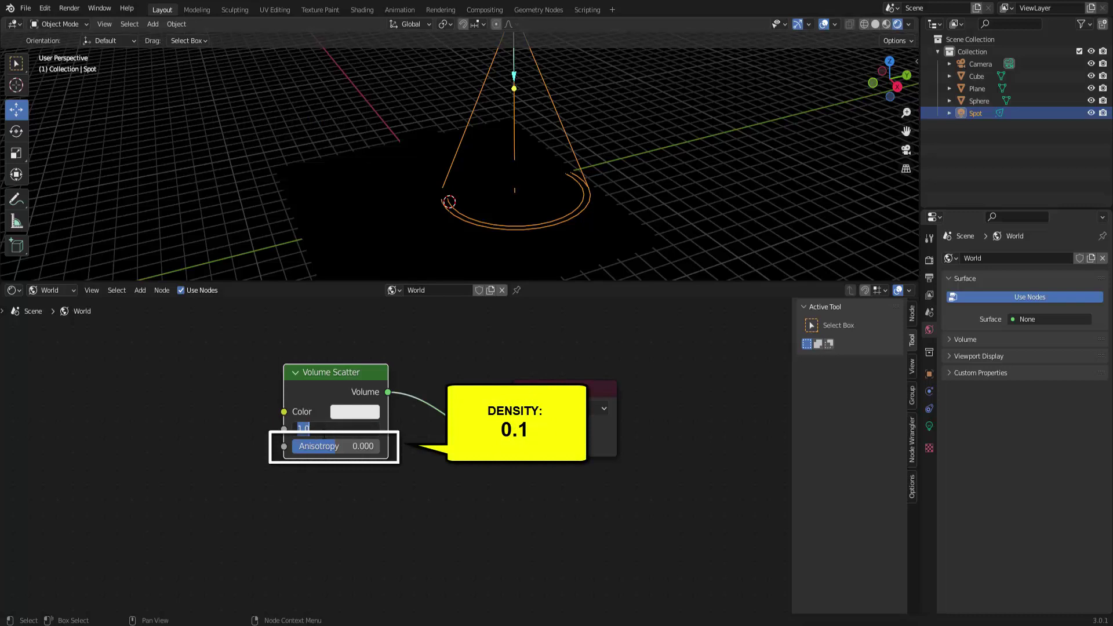
text(0.1)
key(Return)
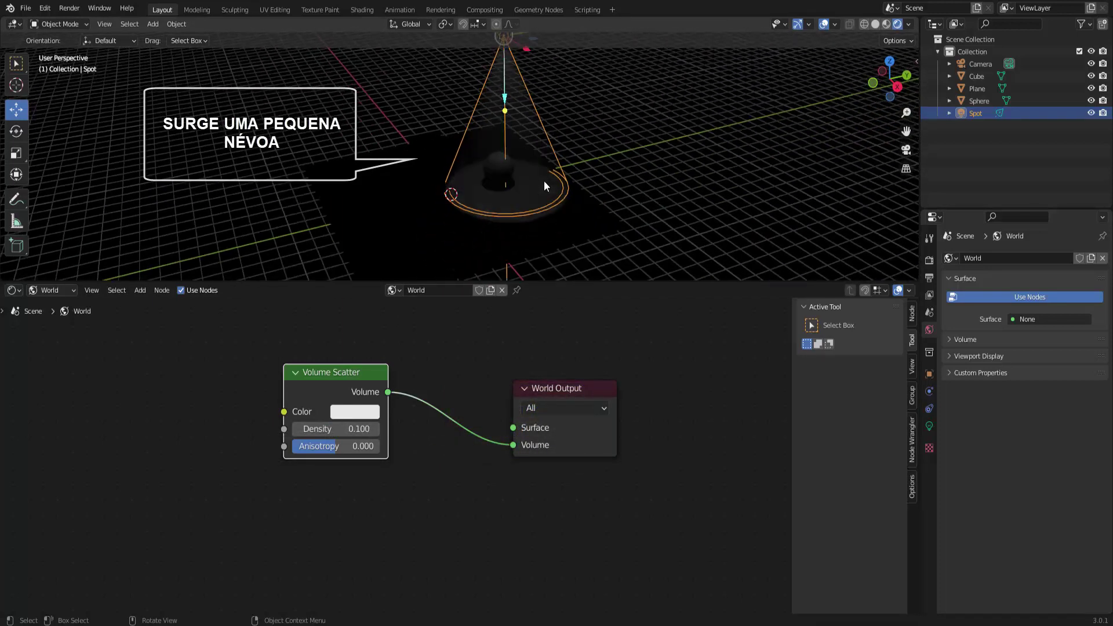
scroll(545, 176, up, 3)
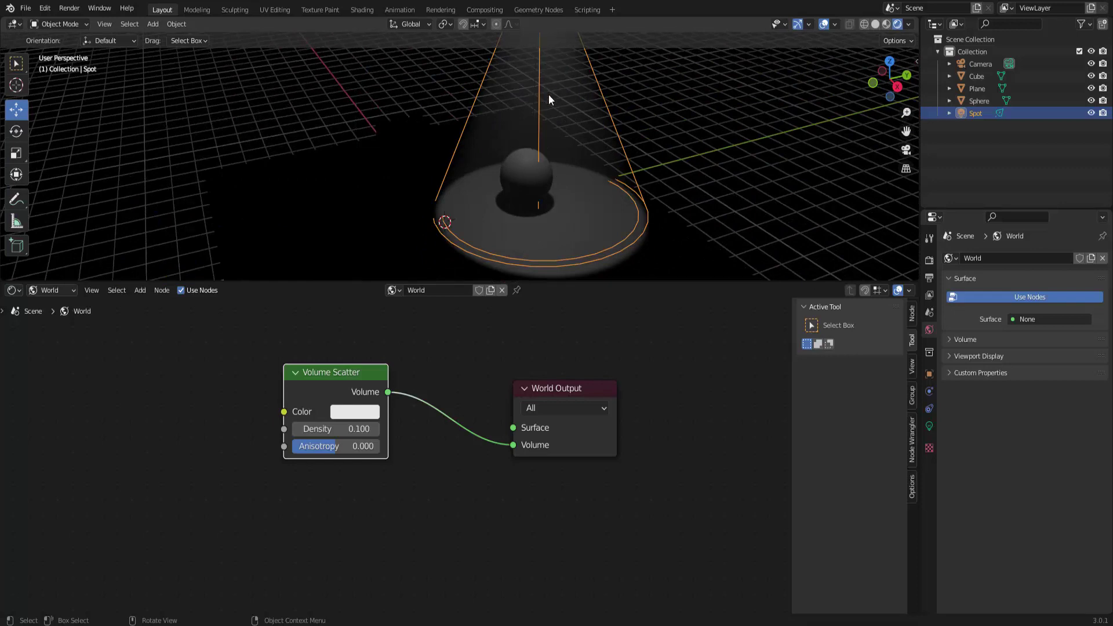
Set the spot light's Power to 10000 W in its Object Data properties.
click(930, 428)
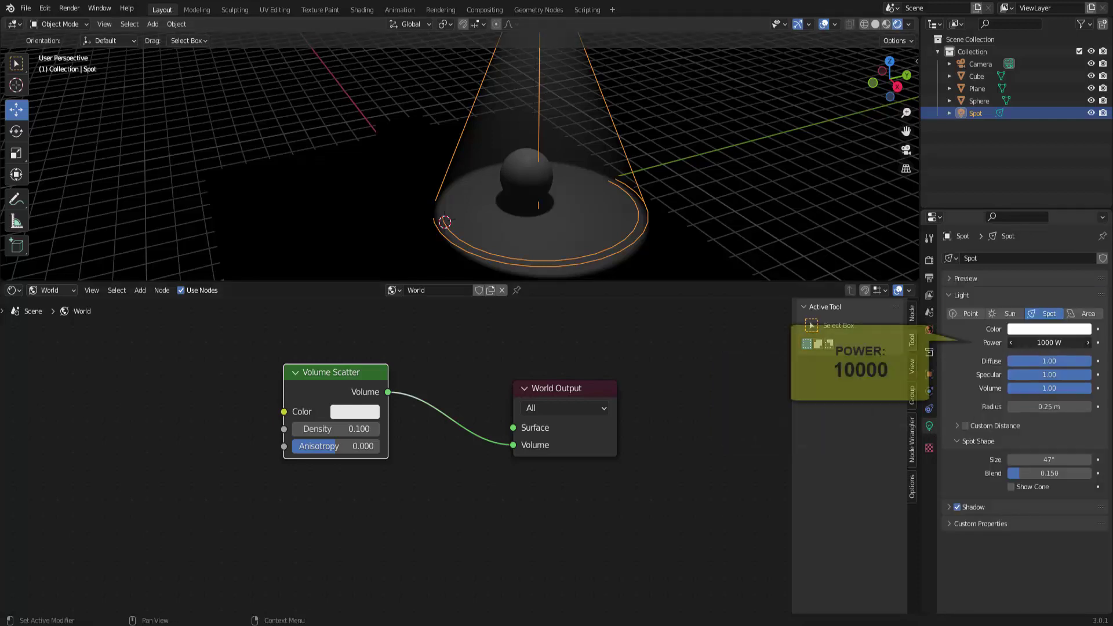
double_click(1050, 343)
text(1)
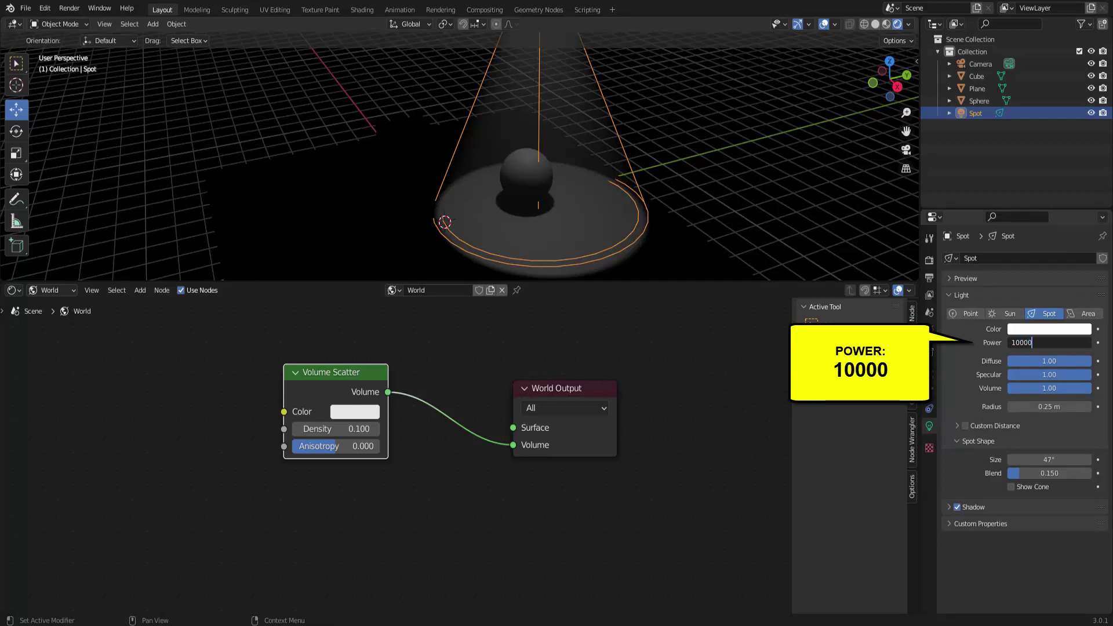
key(Return)
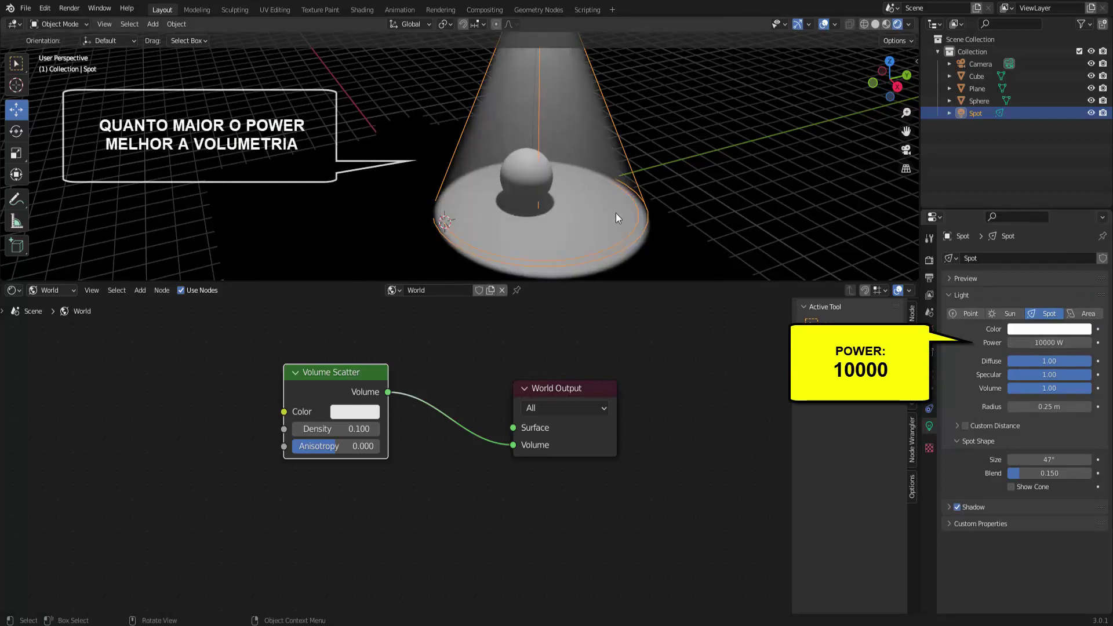
scroll(636, 193, down, 2)
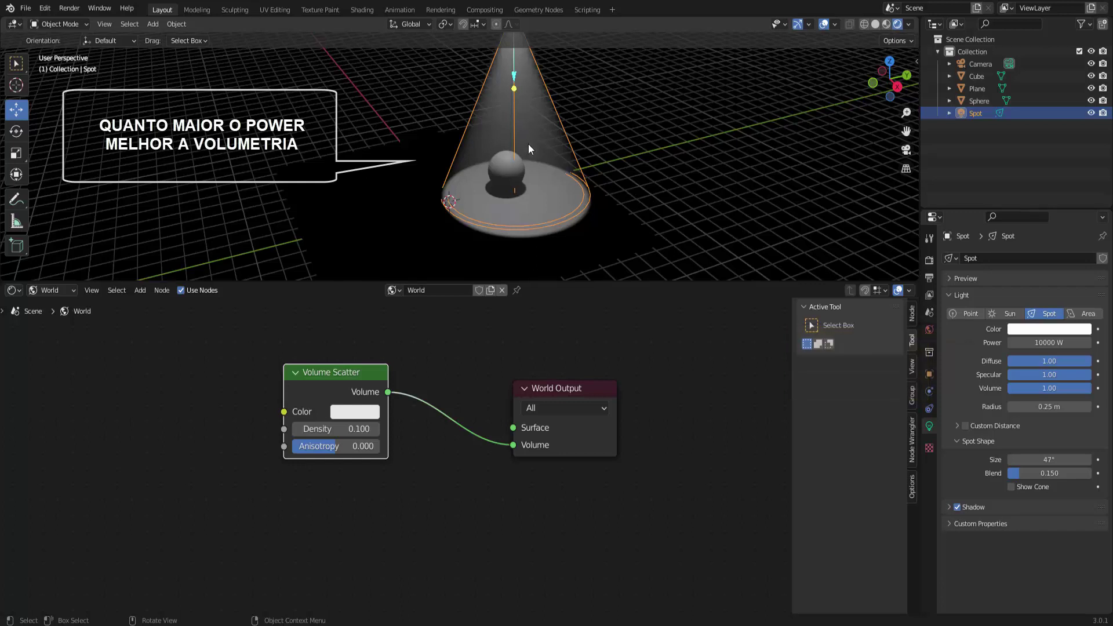
Make the Volume Scatter colour a pale blue (H 0.567, S 0.435, V 0.800).
click(349, 415)
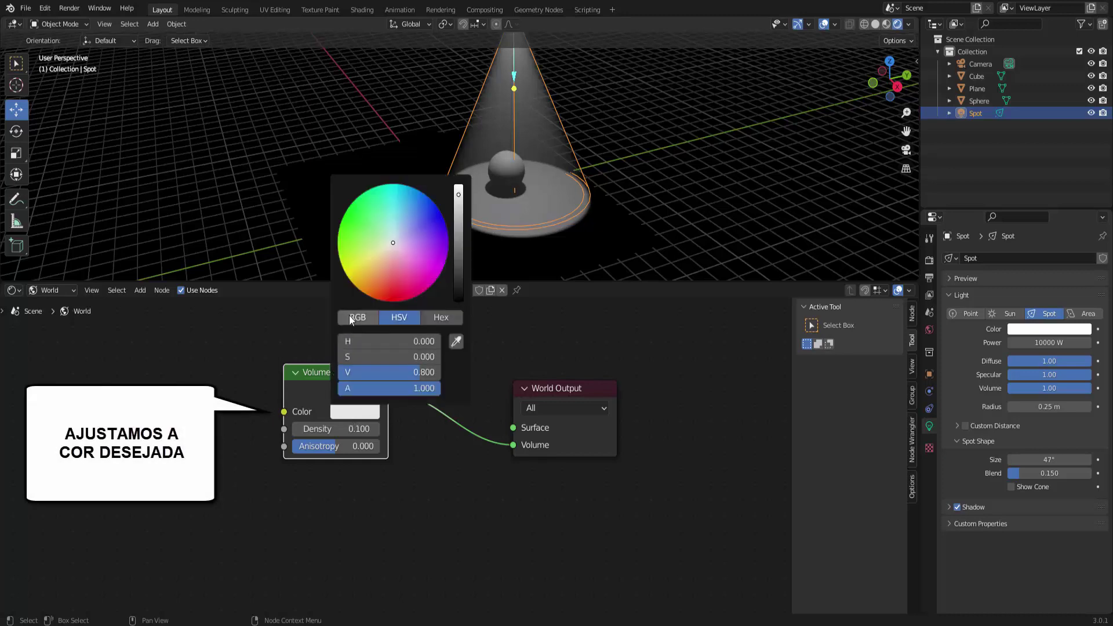
click(399, 230)
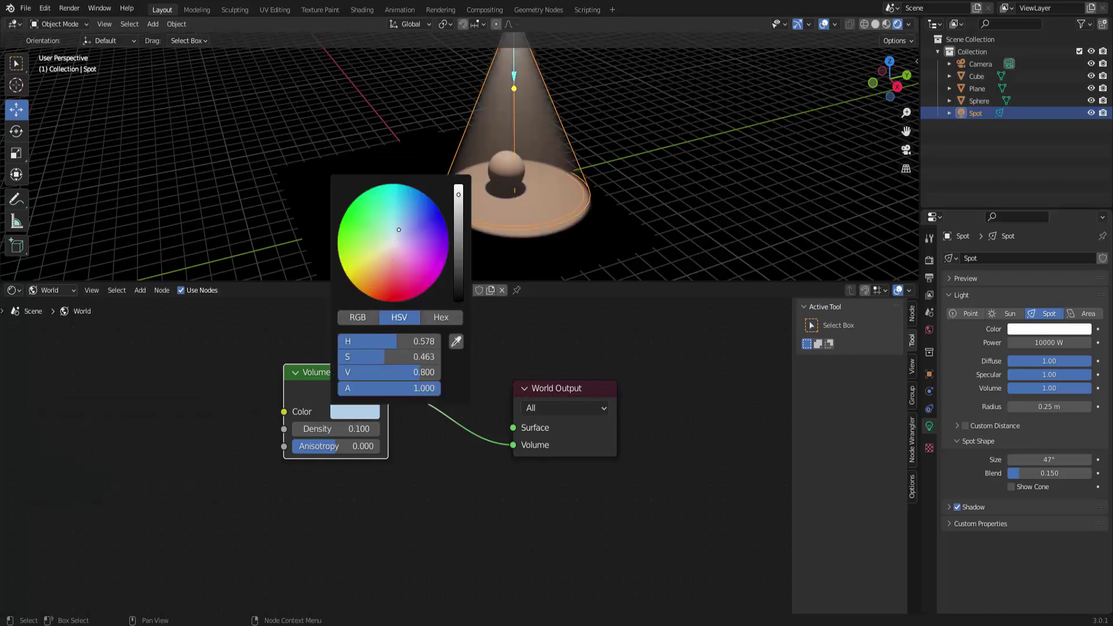
mouse_move(405, 243)
mouse_down()
mouse_move(397, 252)
mouse_move(380, 241)
mouse_up()
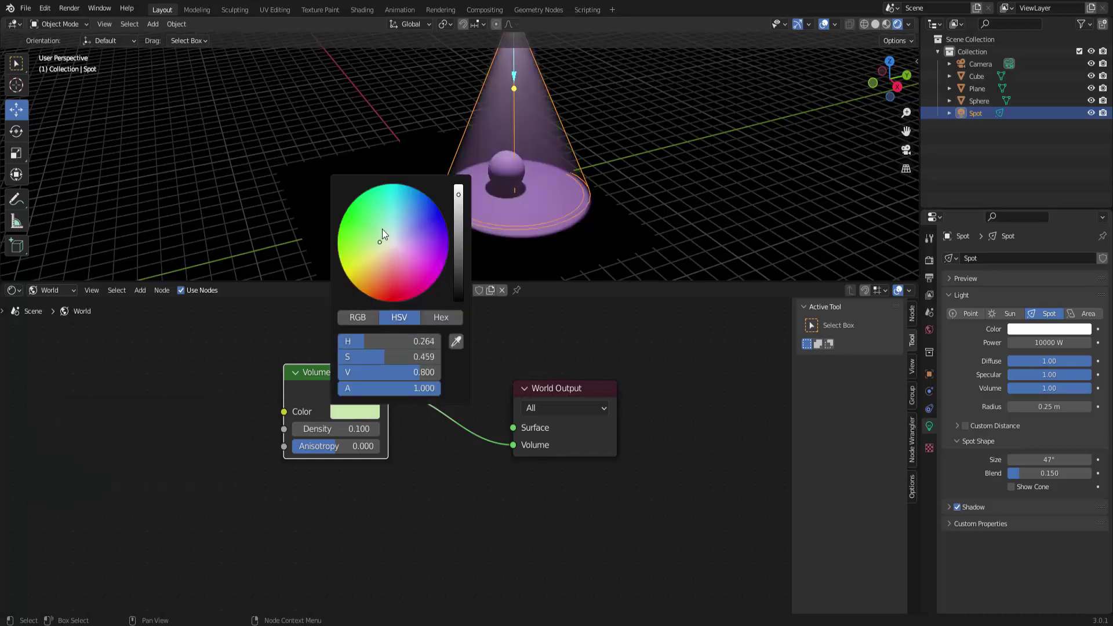
click(382, 229)
click(398, 230)
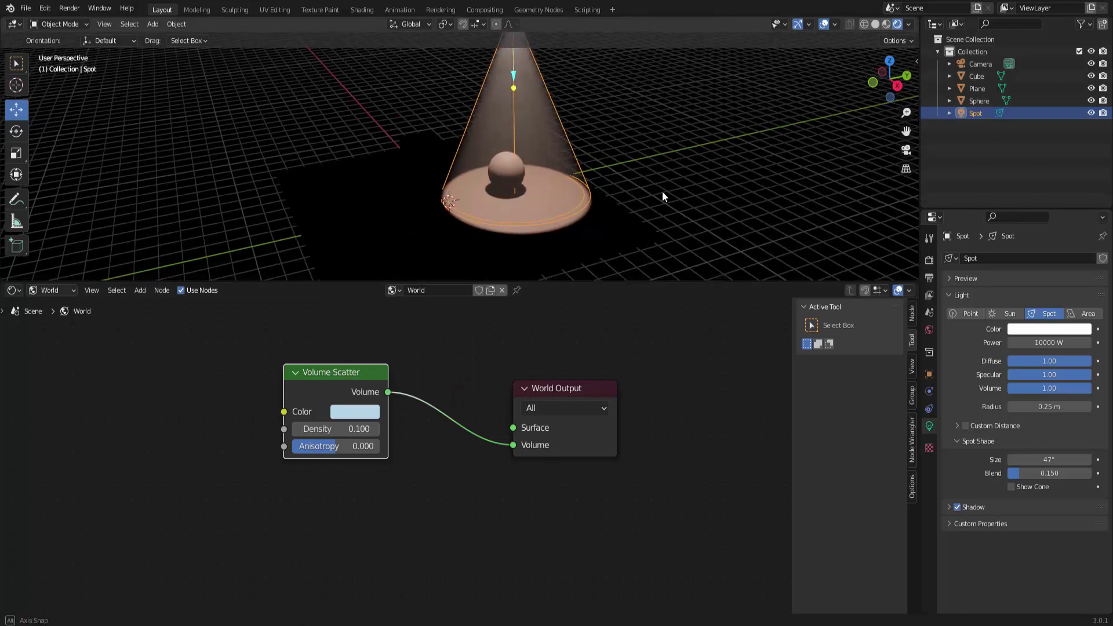
Raise the spot light's Power to 20000 W and render a test image.
click(1036, 343)
text(20)
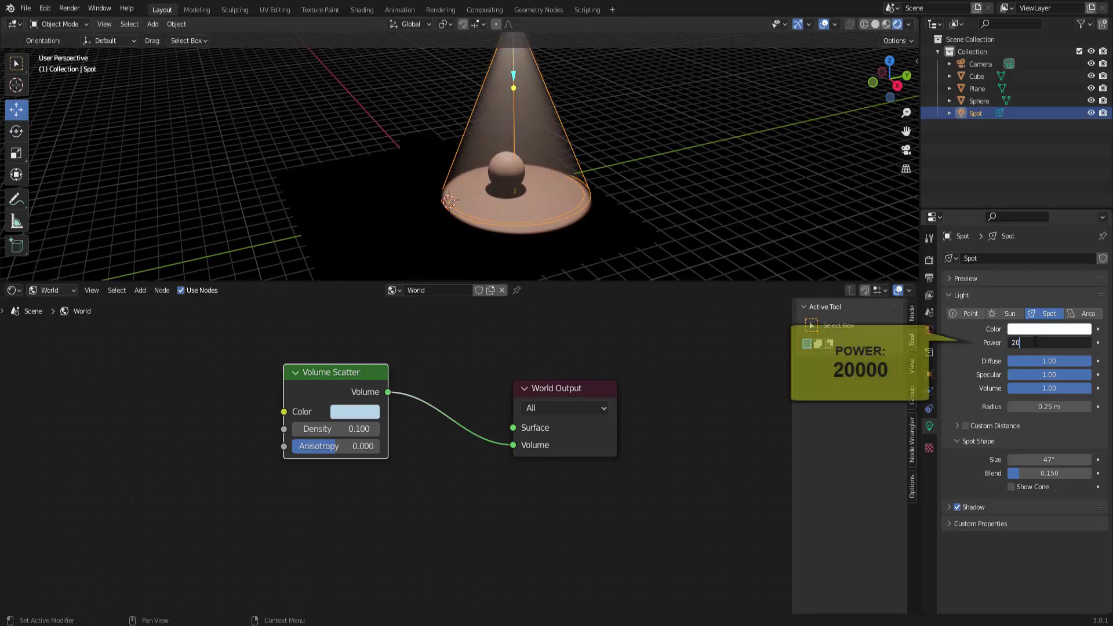
text(000)
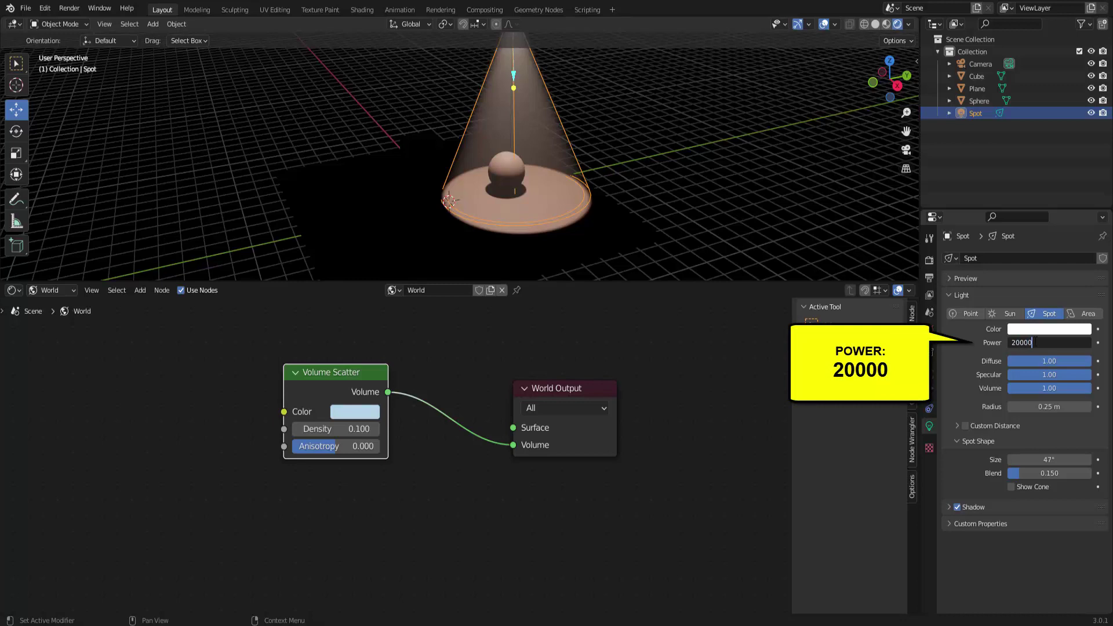
key(Return)
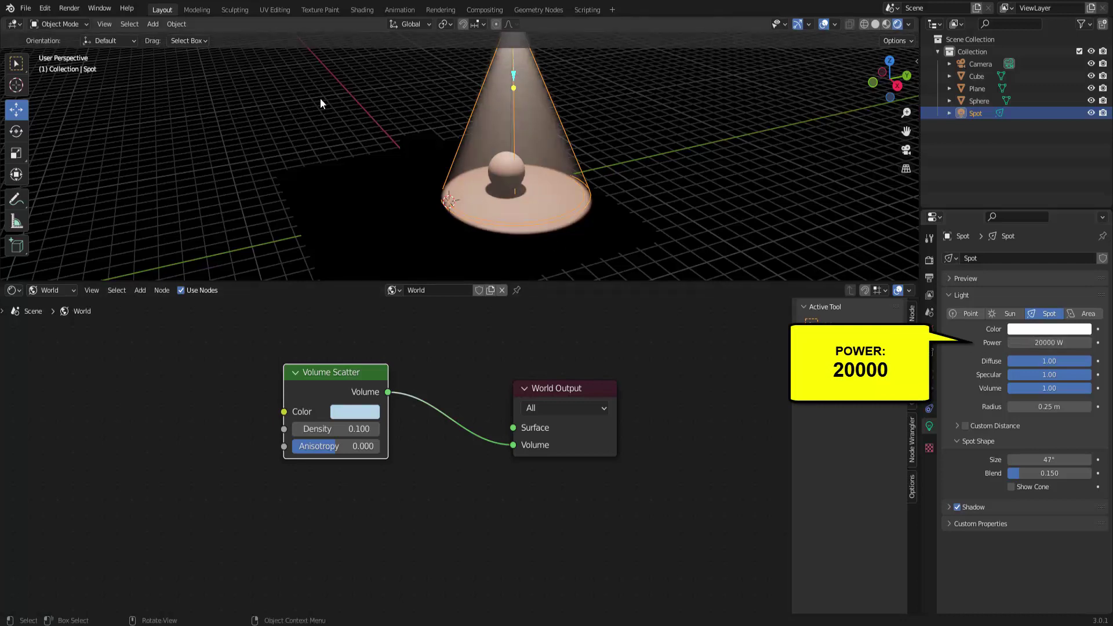
click(78, 10)
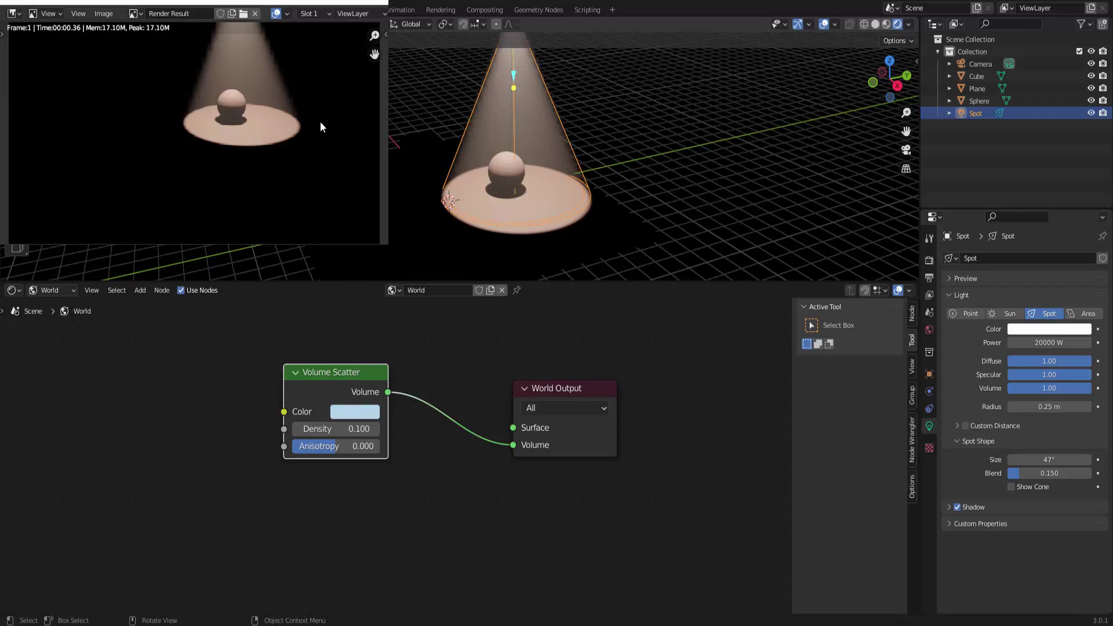
Close the test render, look through the scene camera, and enlarge the 3D viewport.
click(377, 7)
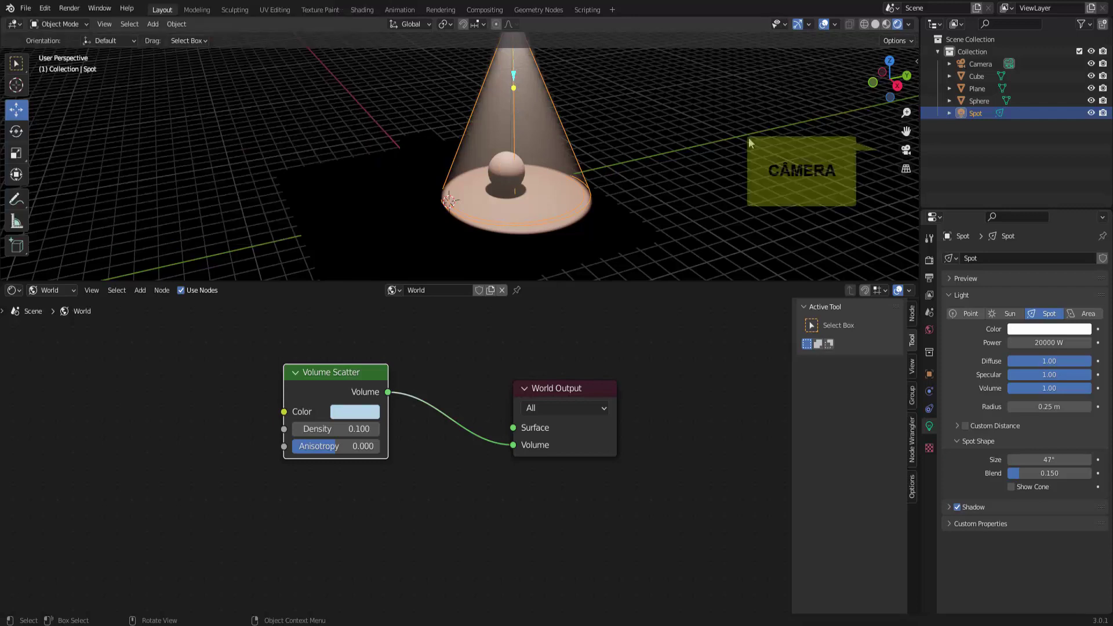
click(905, 151)
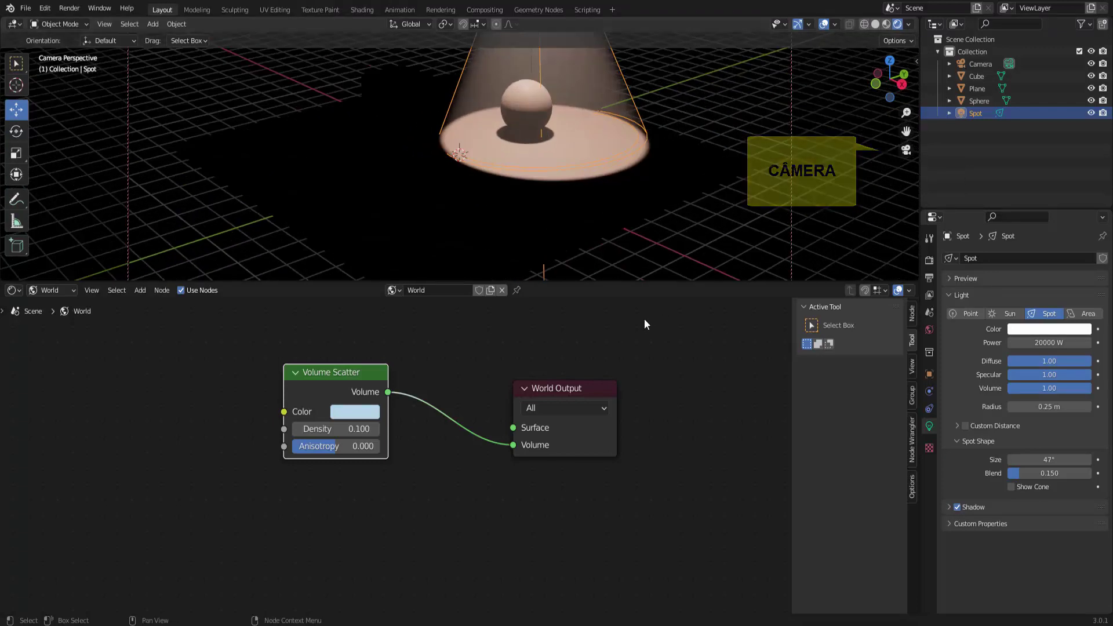
drag(632, 282, 625, 487)
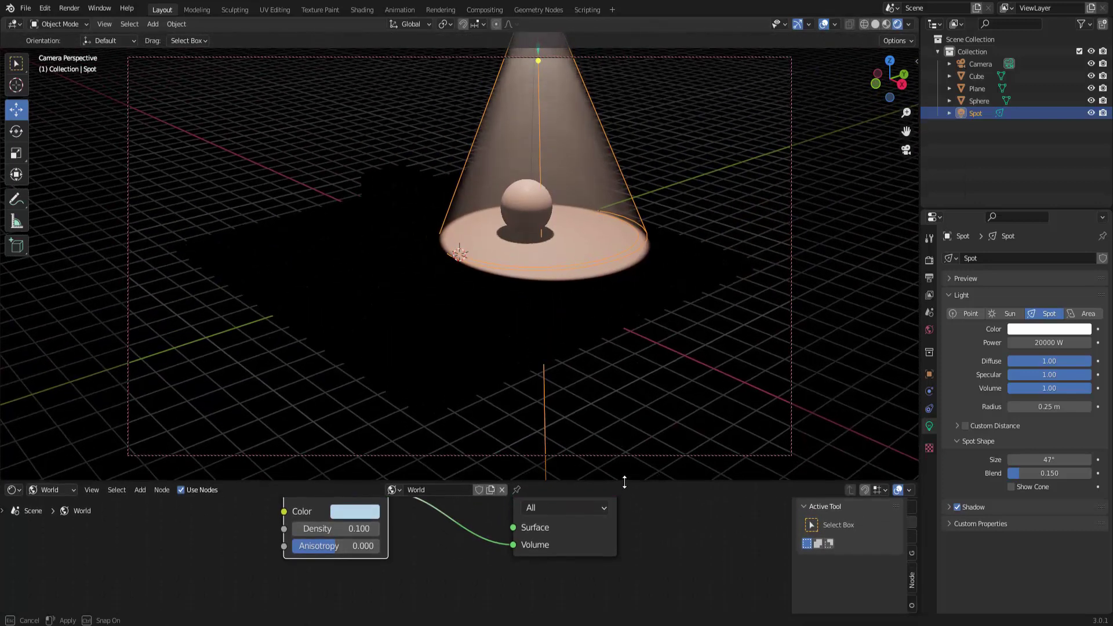
Change the Shader Editor area into a Timeline and deselect the spot light.
click(22, 492)
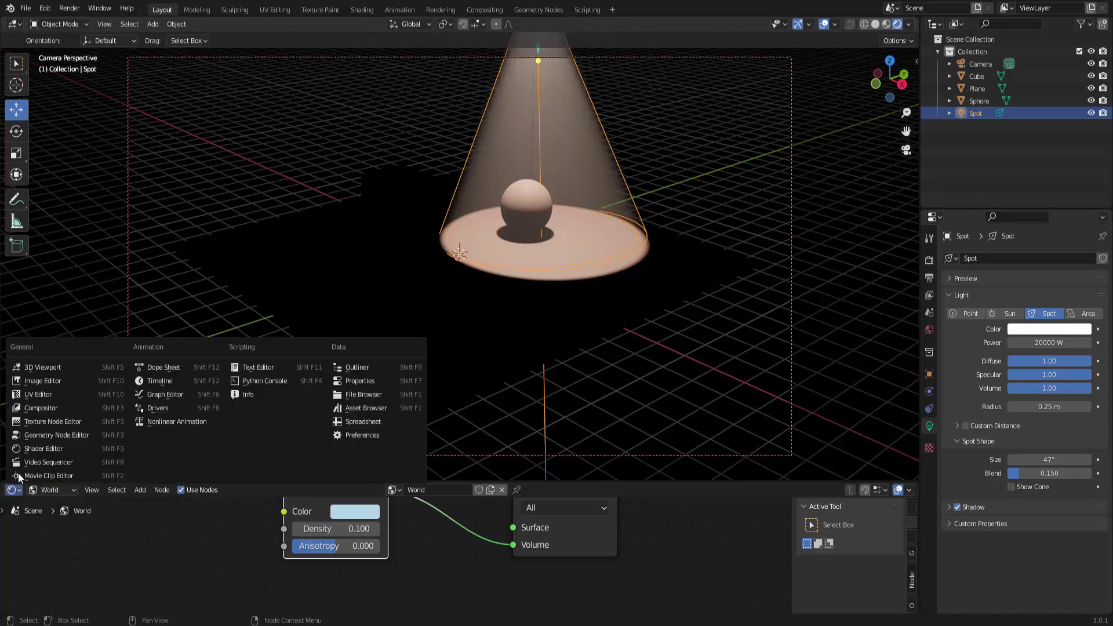
click(152, 378)
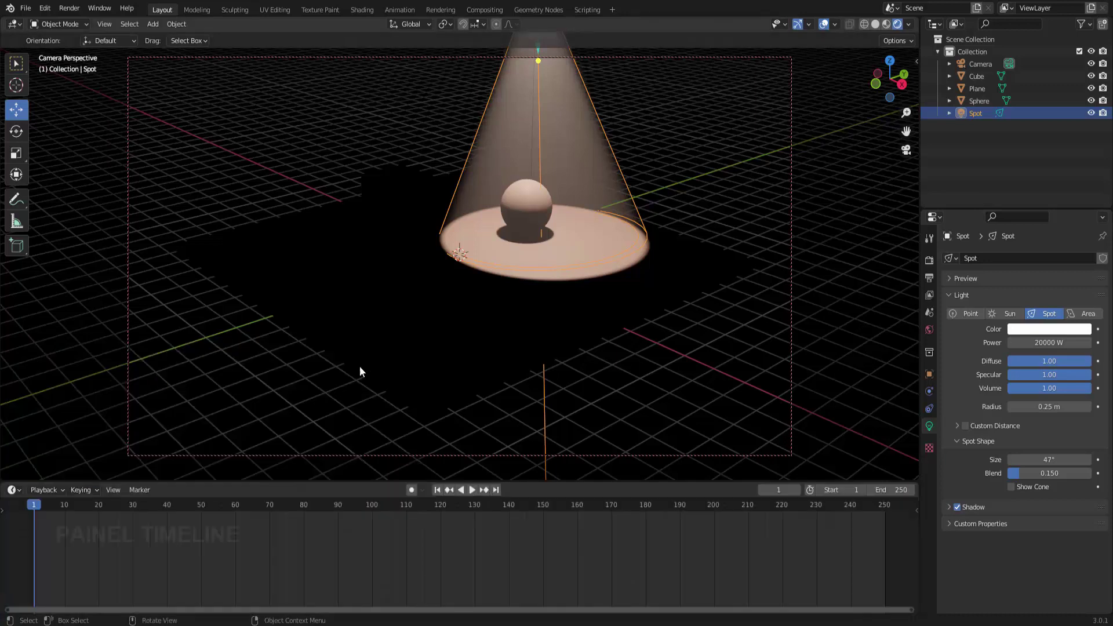
click(914, 155)
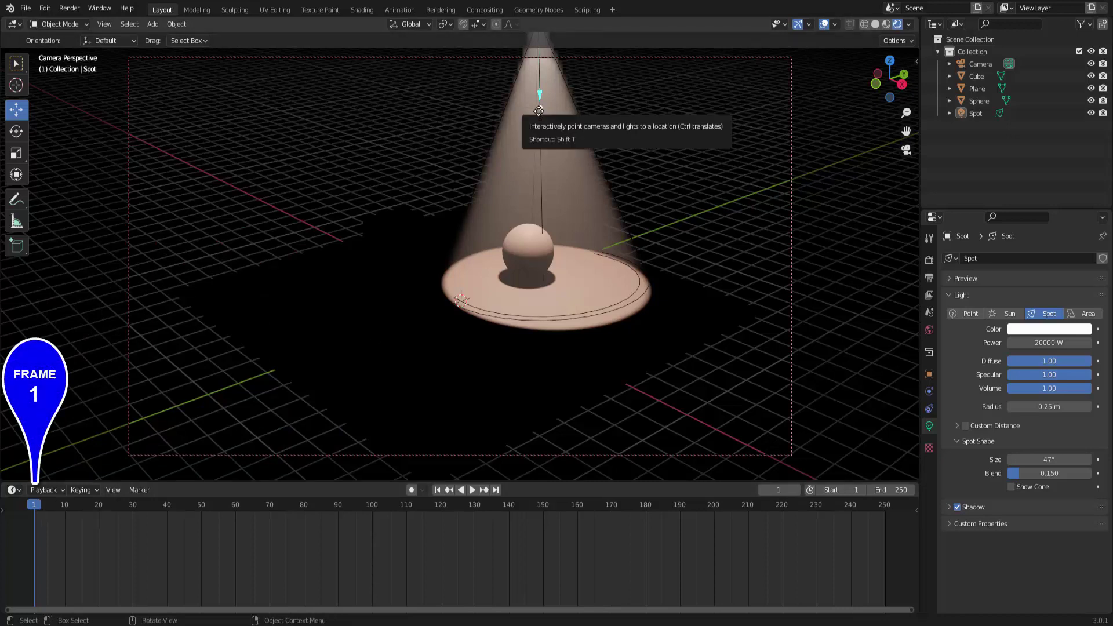
Key the Spot's location and rotation at frame 1, then move to frame 130.
scroll(710, 187, down, 3)
scroll(709, 187, down, 2)
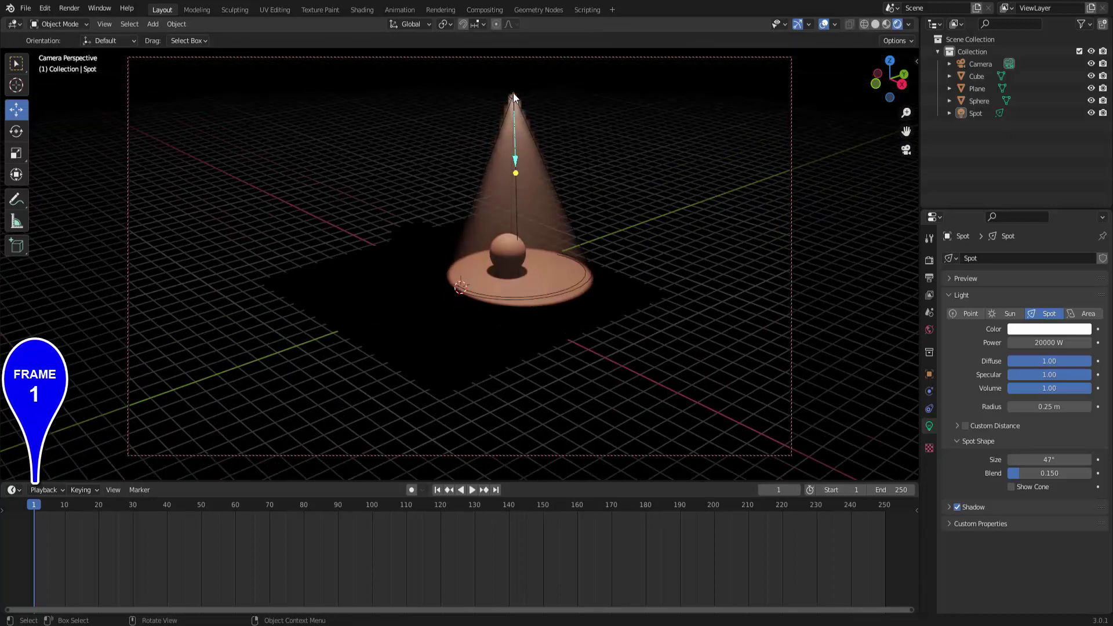
click(514, 97)
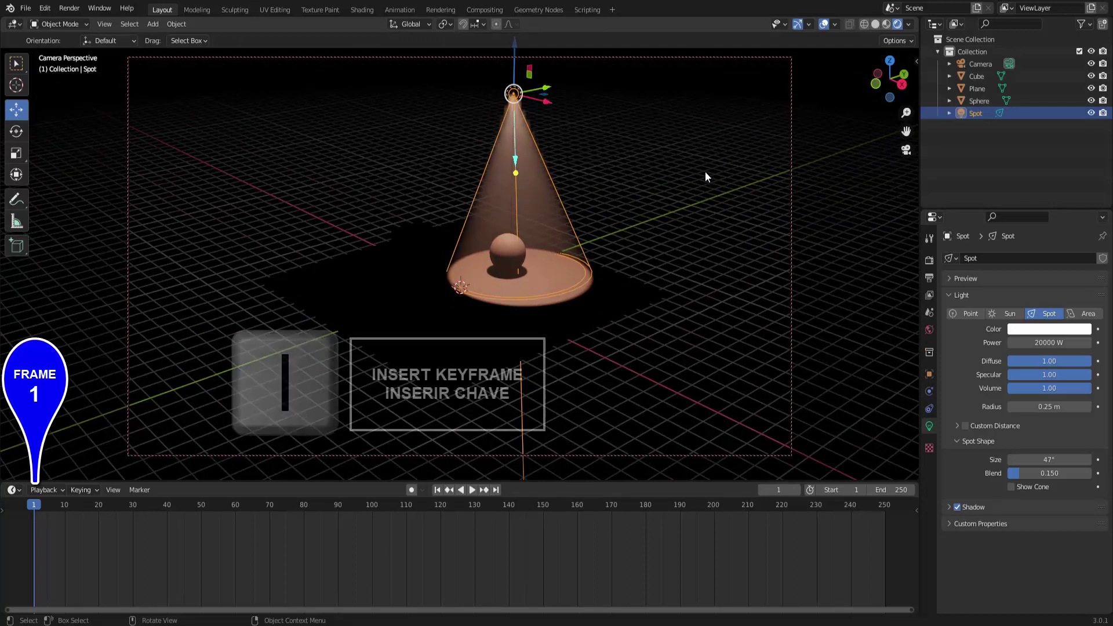
key(i)
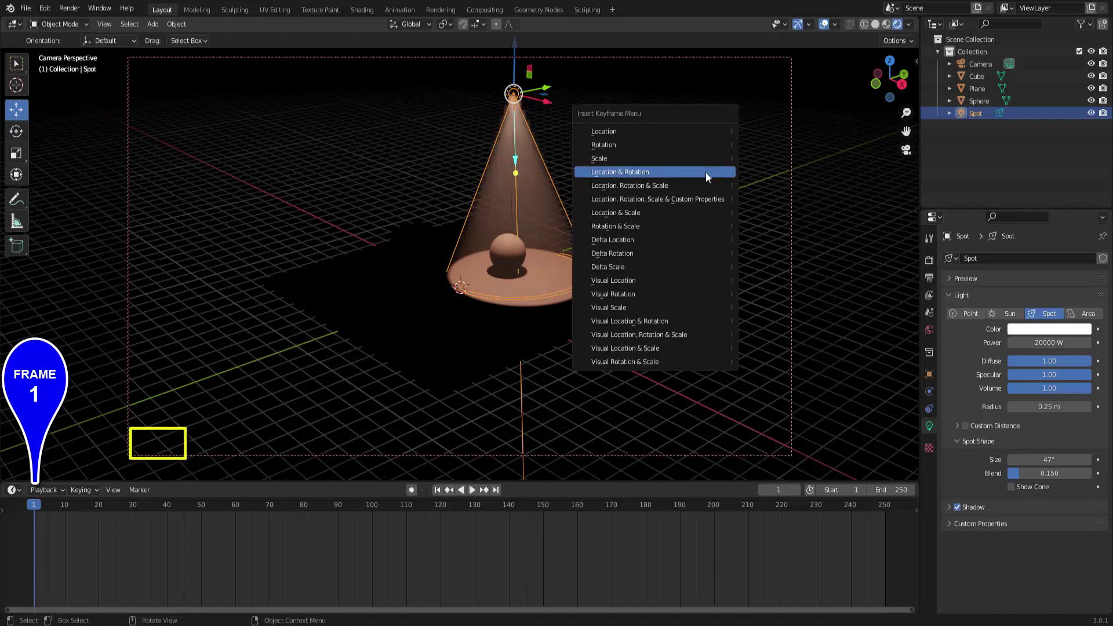
click(706, 172)
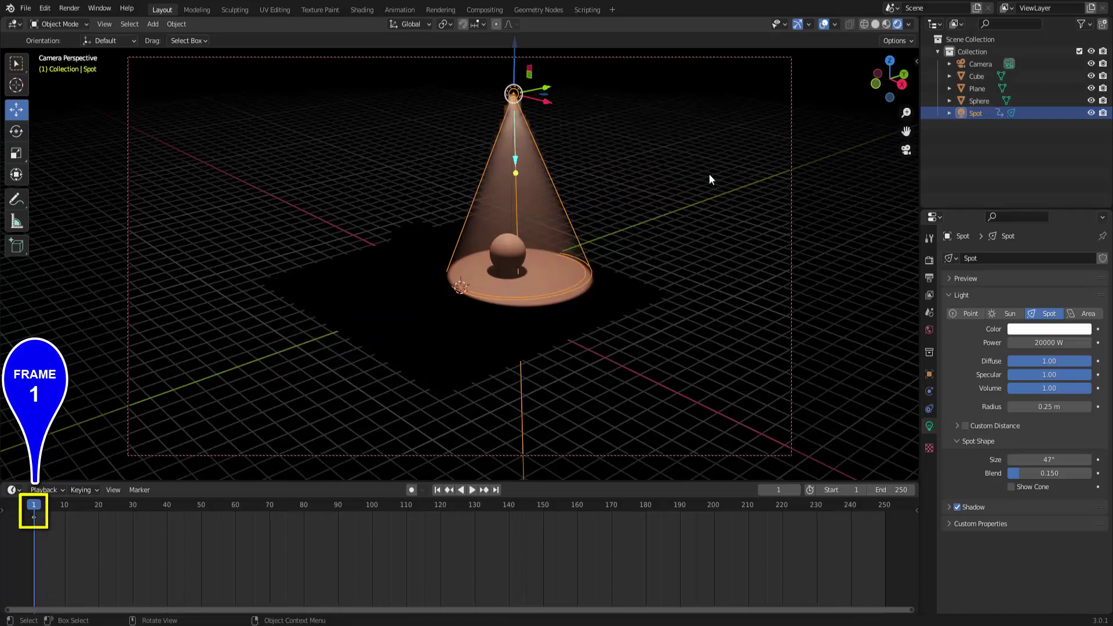
click(475, 510)
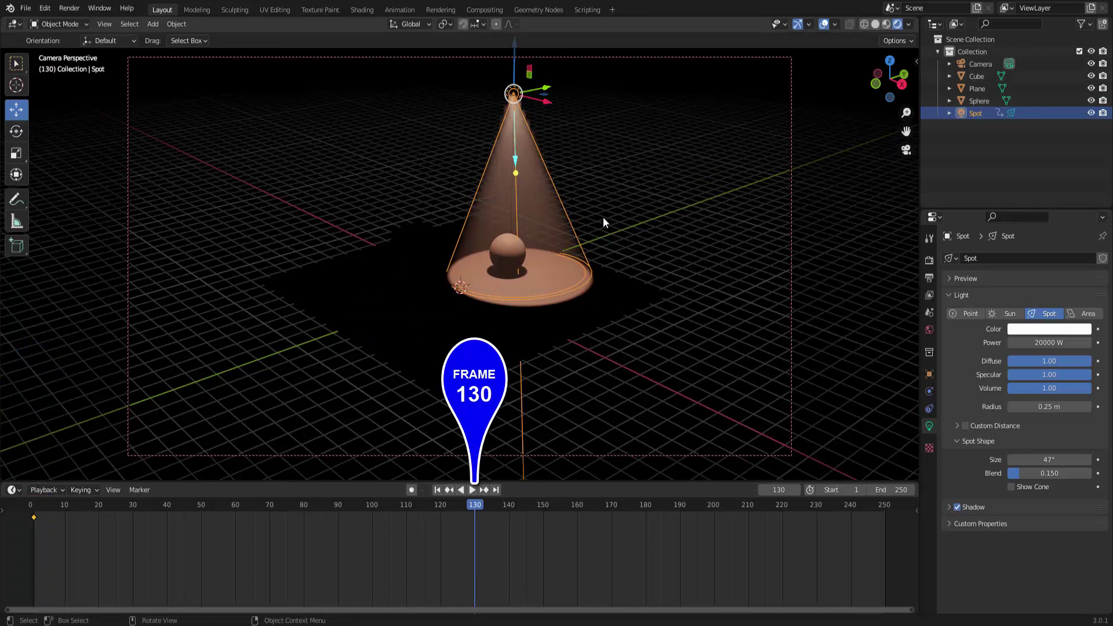
Tilt the Spot toward the cube, key location and rotation at frame 130, then go to frame 250.
key(r)
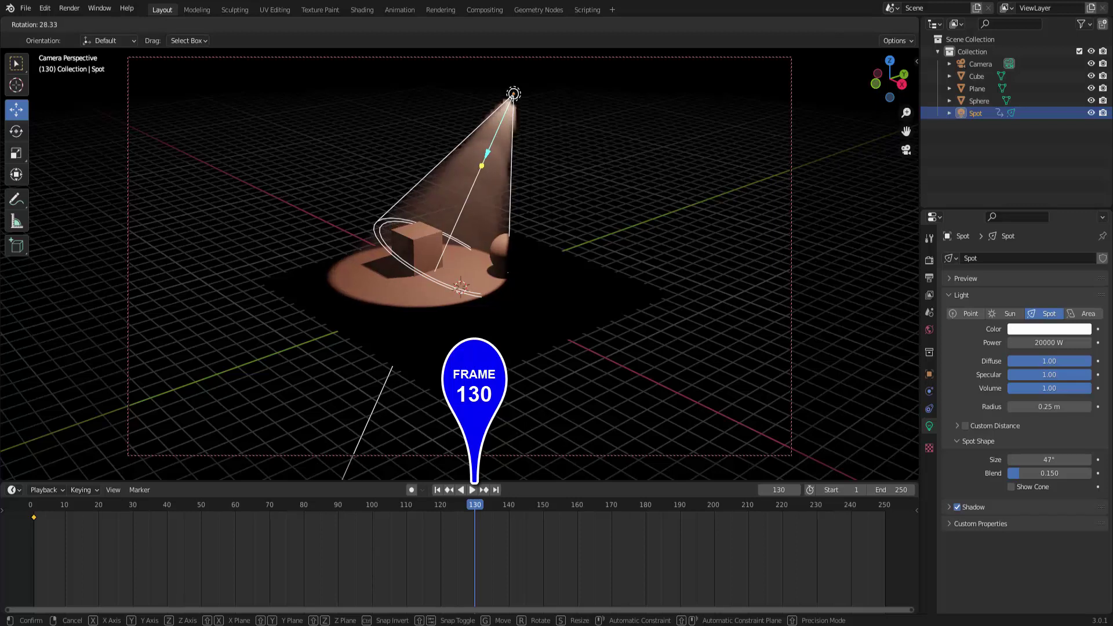
click(576, 211)
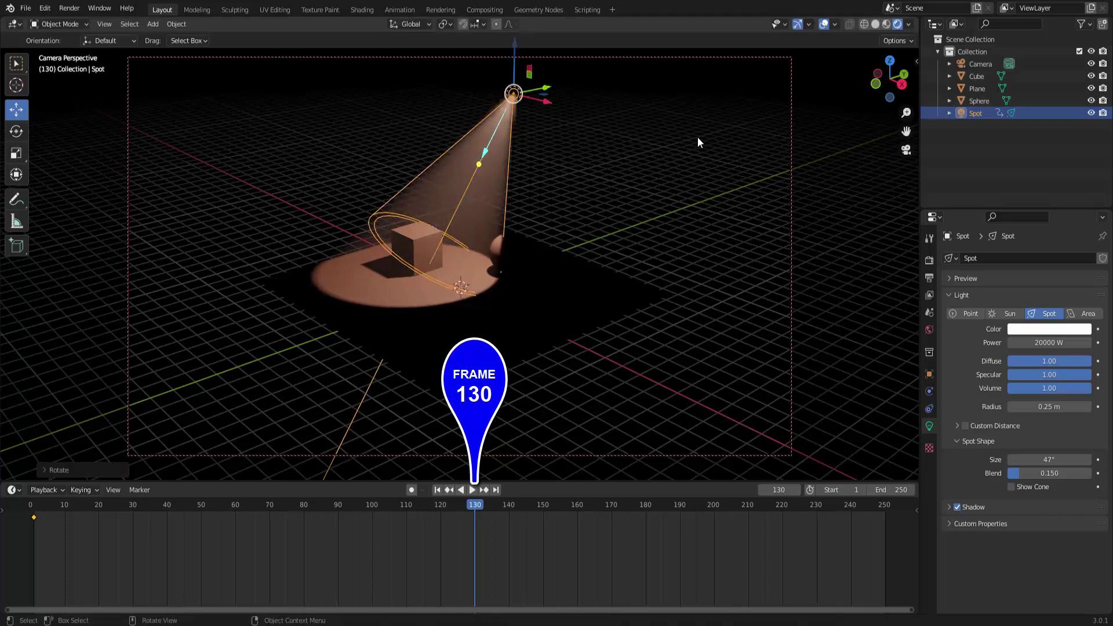
key(i)
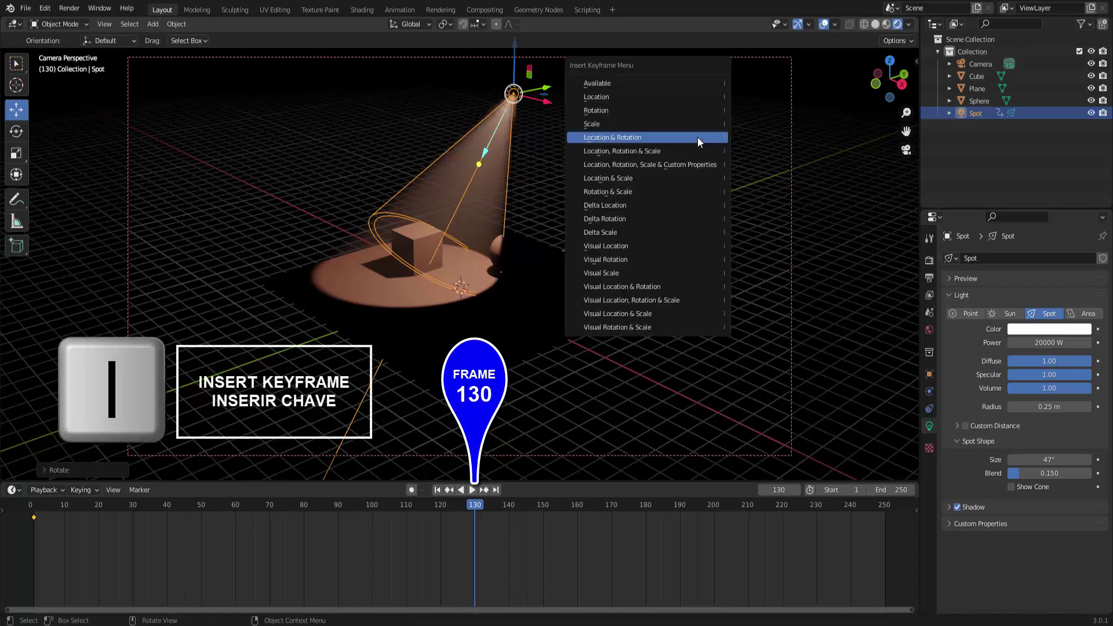
click(698, 137)
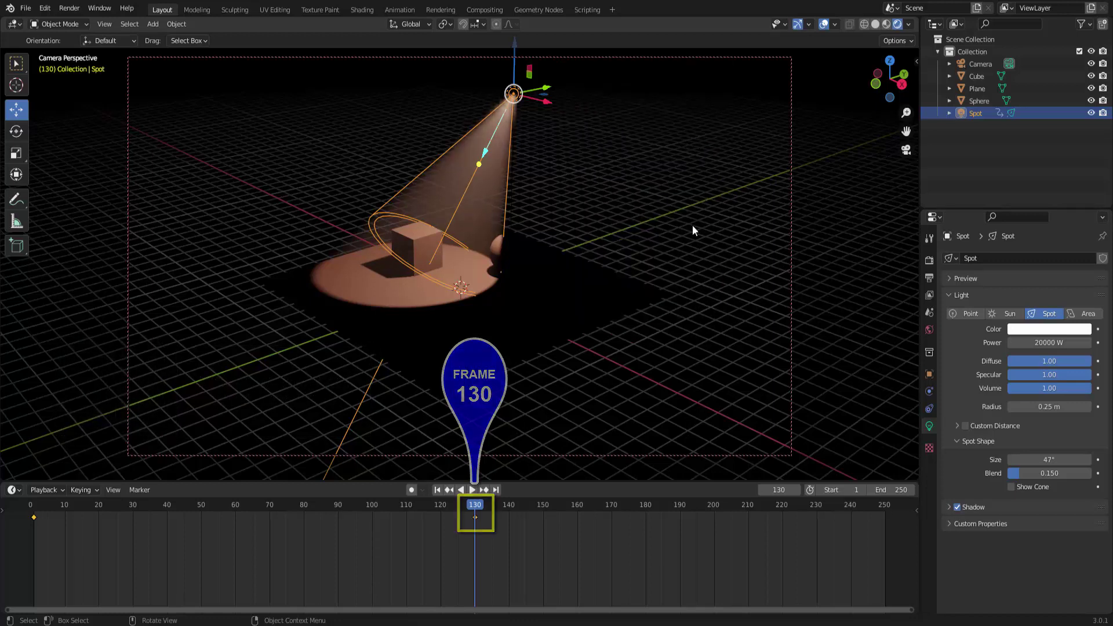
click(886, 507)
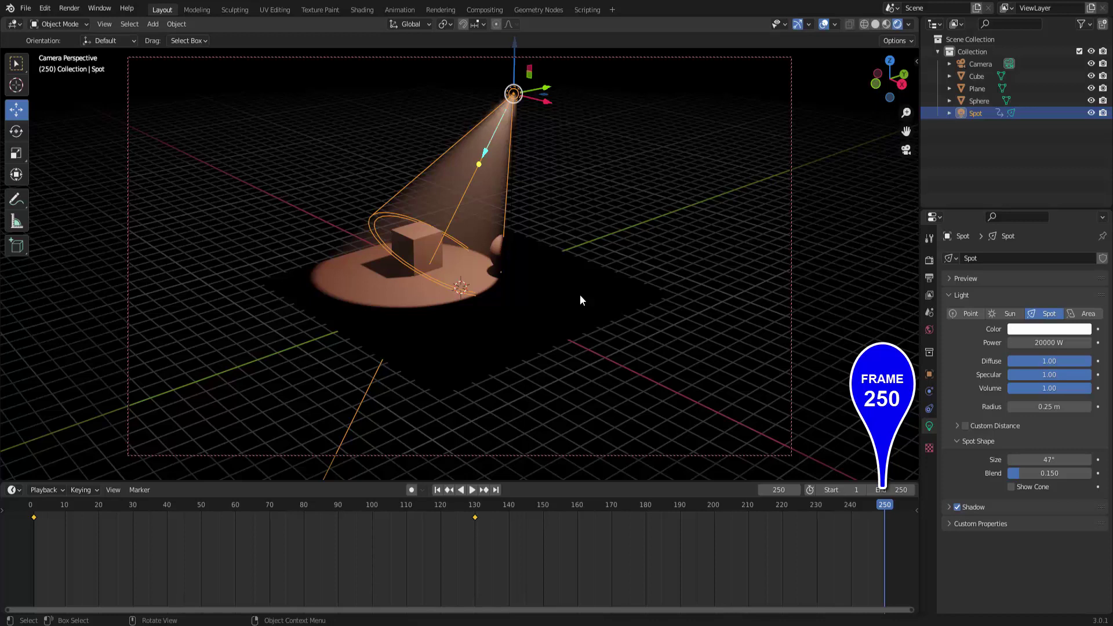
Aim the Spot between cube and sphere, key it at frame 250, and return to frame 1.
key(r)
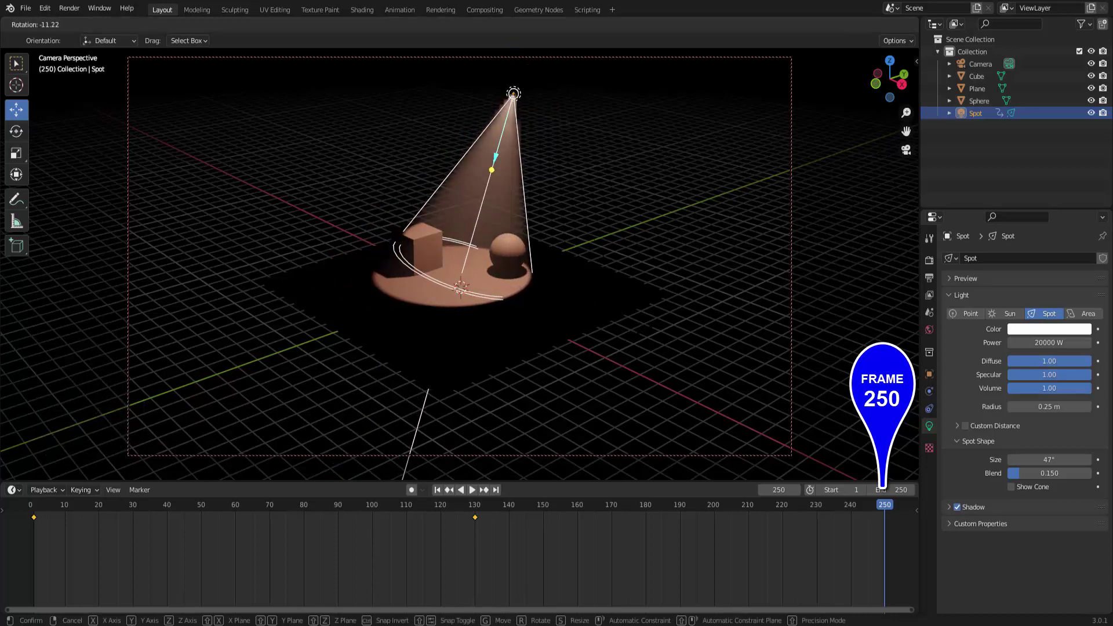
click(650, 320)
key(i)
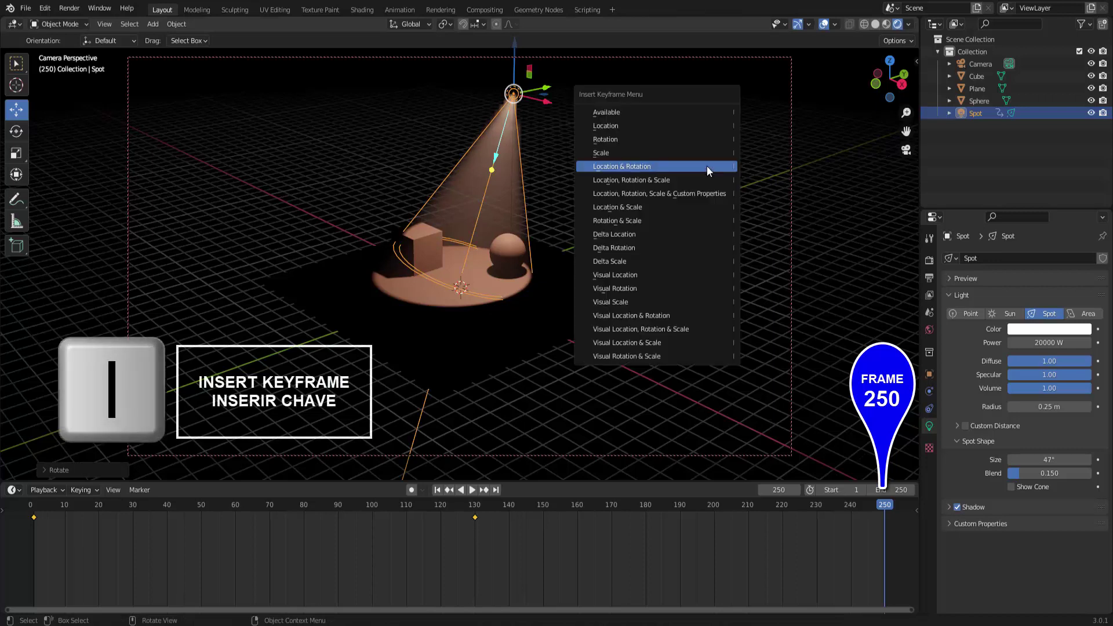
click(707, 166)
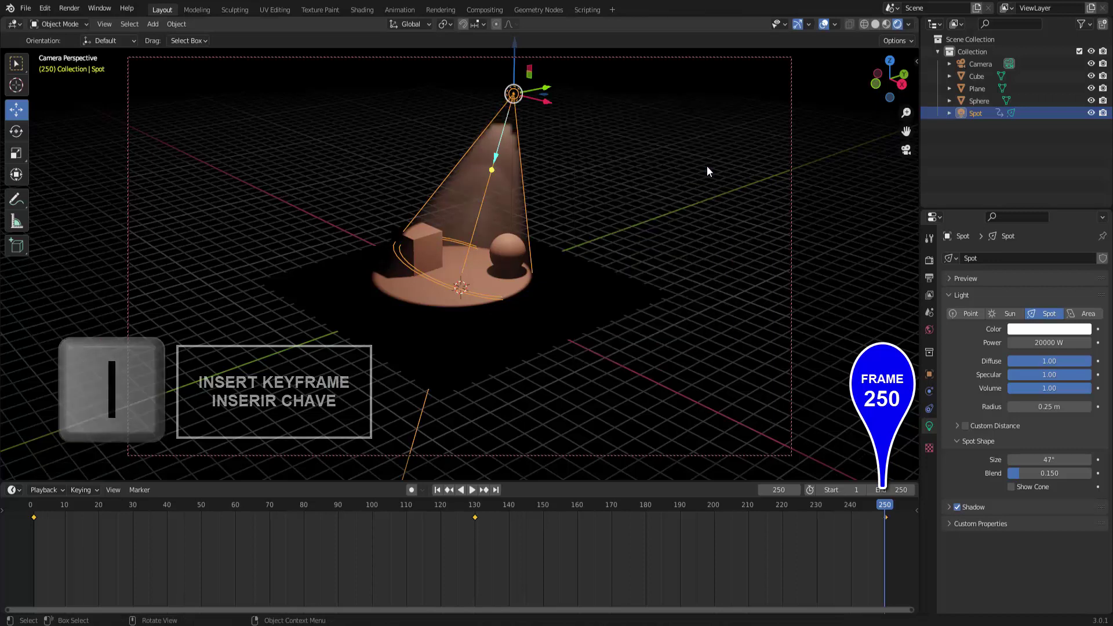
click(438, 491)
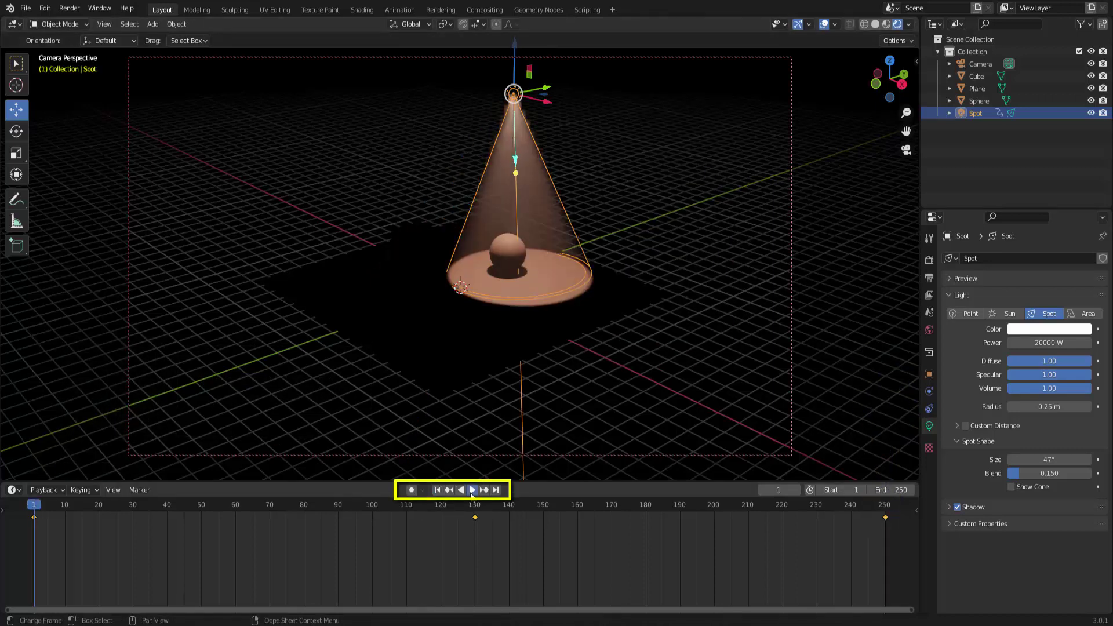
click(472, 490)
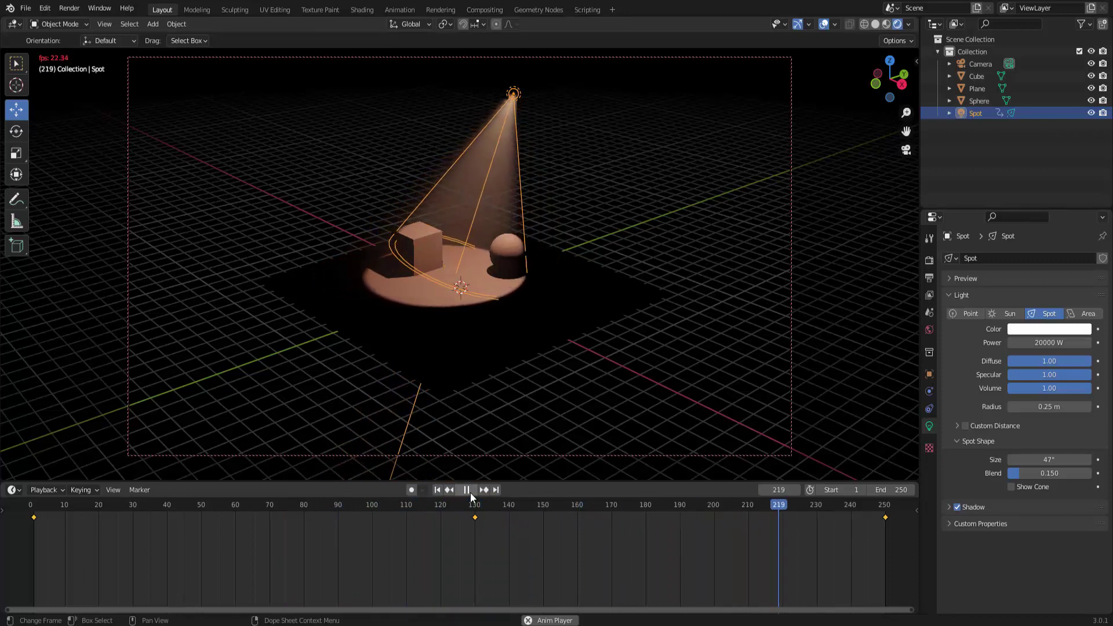
key(Escape)
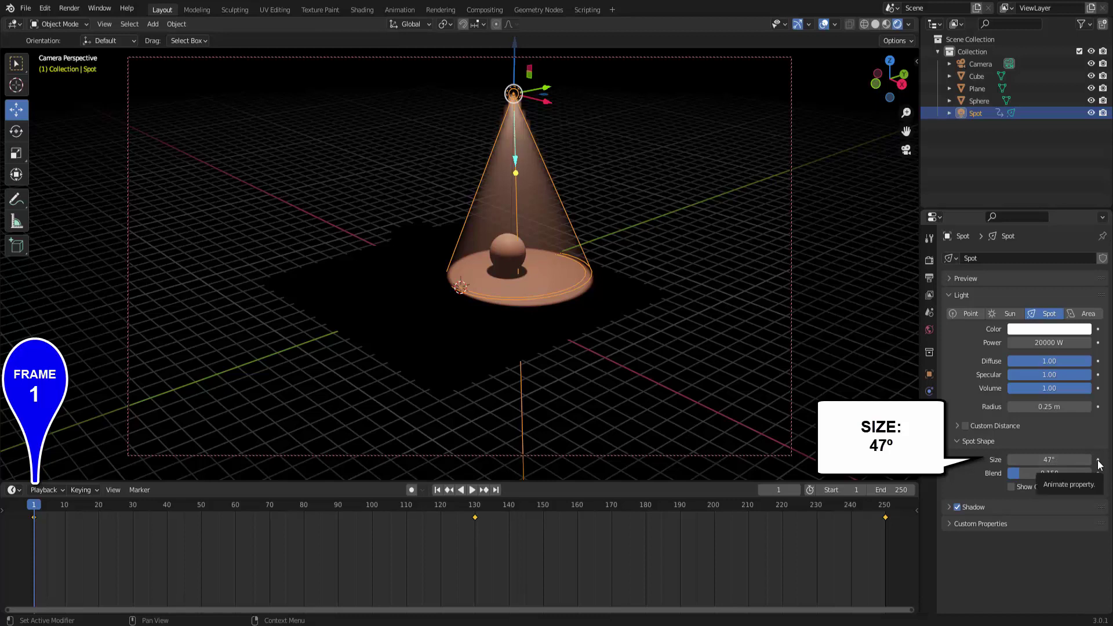
Key the 47° Spot Size at frames 1 and 147, then play on to frame 245.
click(1099, 459)
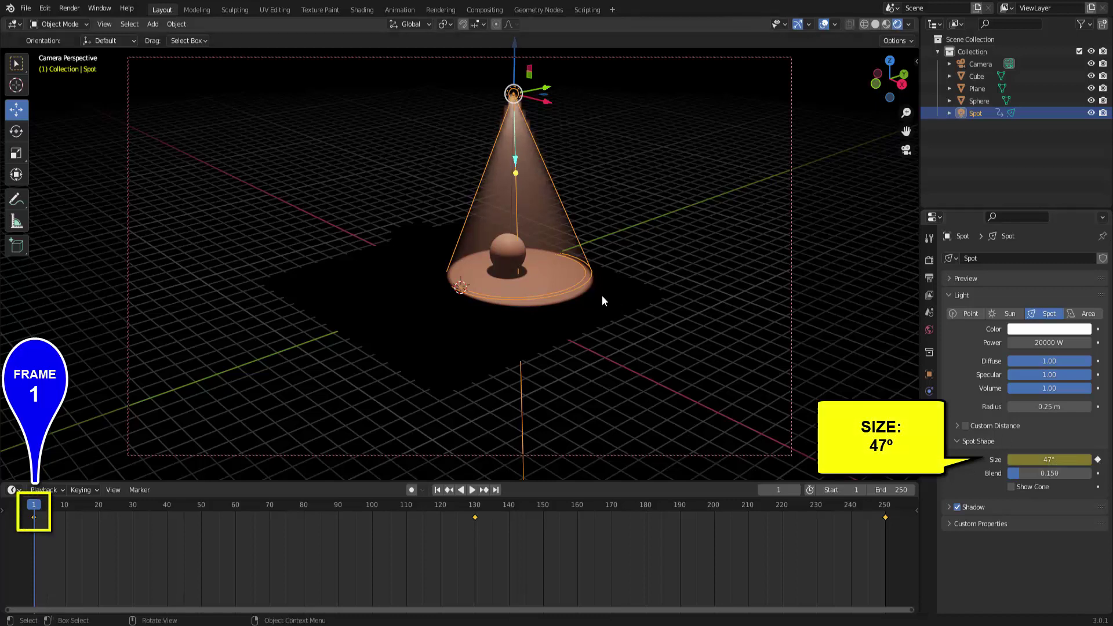
click(472, 492)
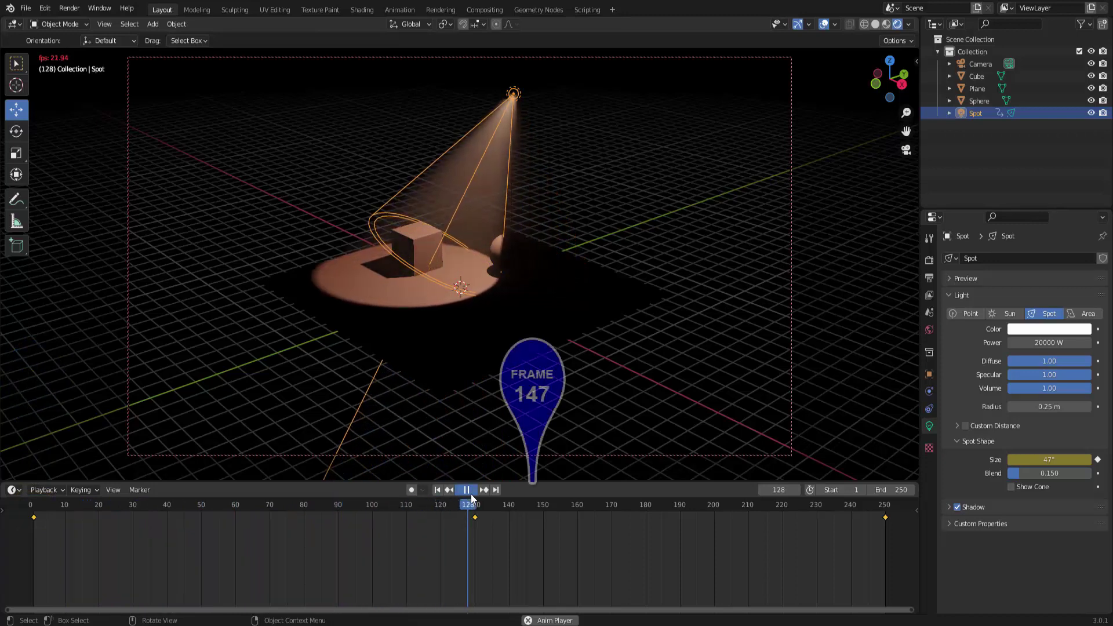
key(space)
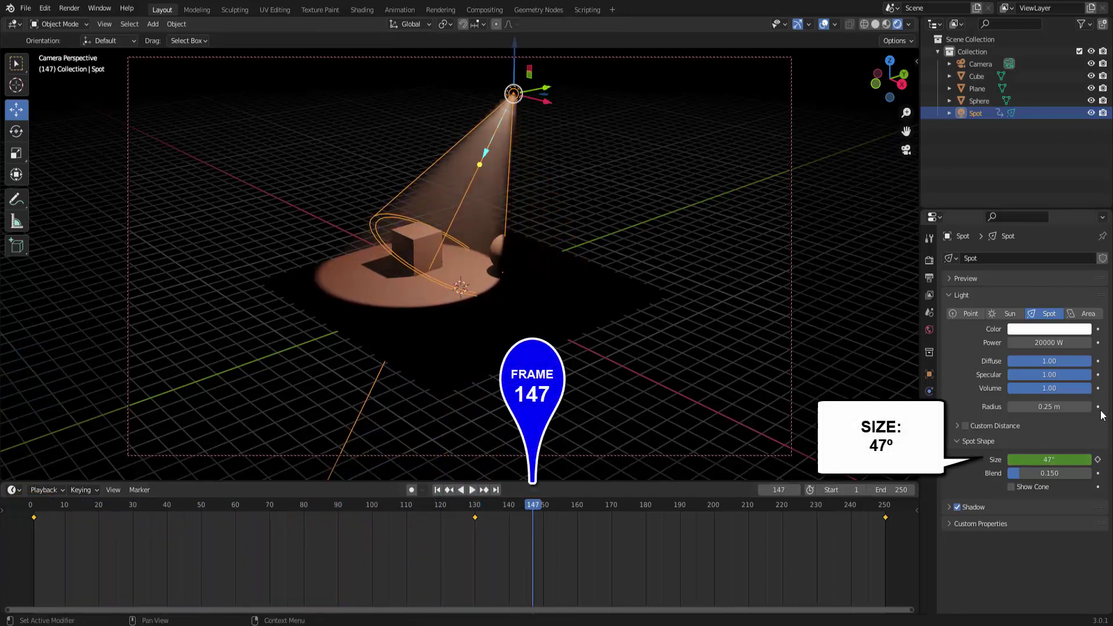
click(1098, 460)
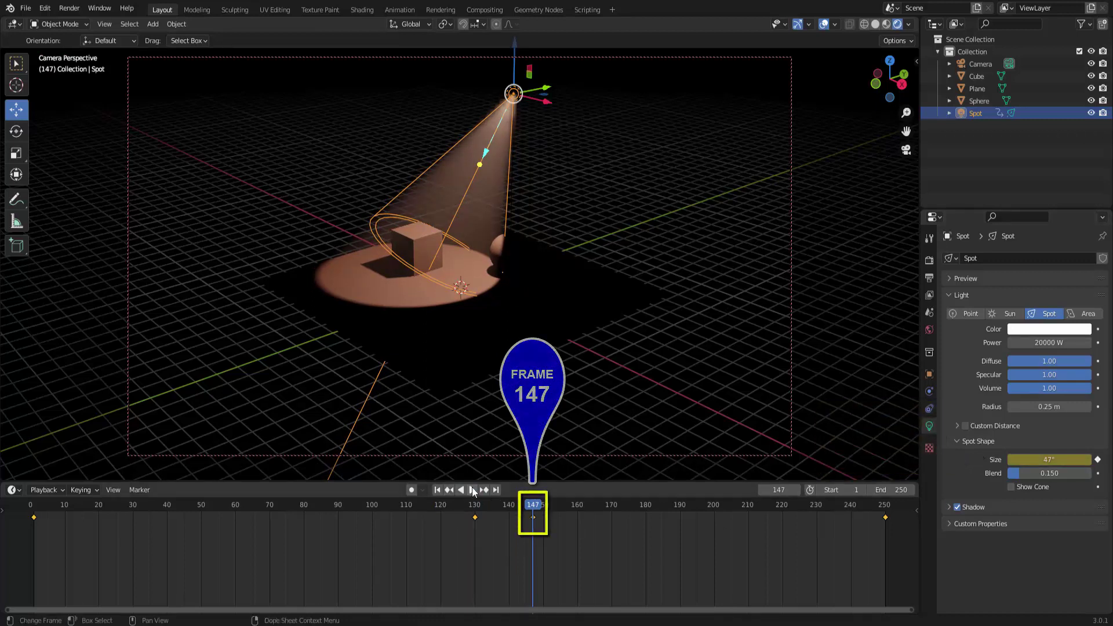
click(471, 491)
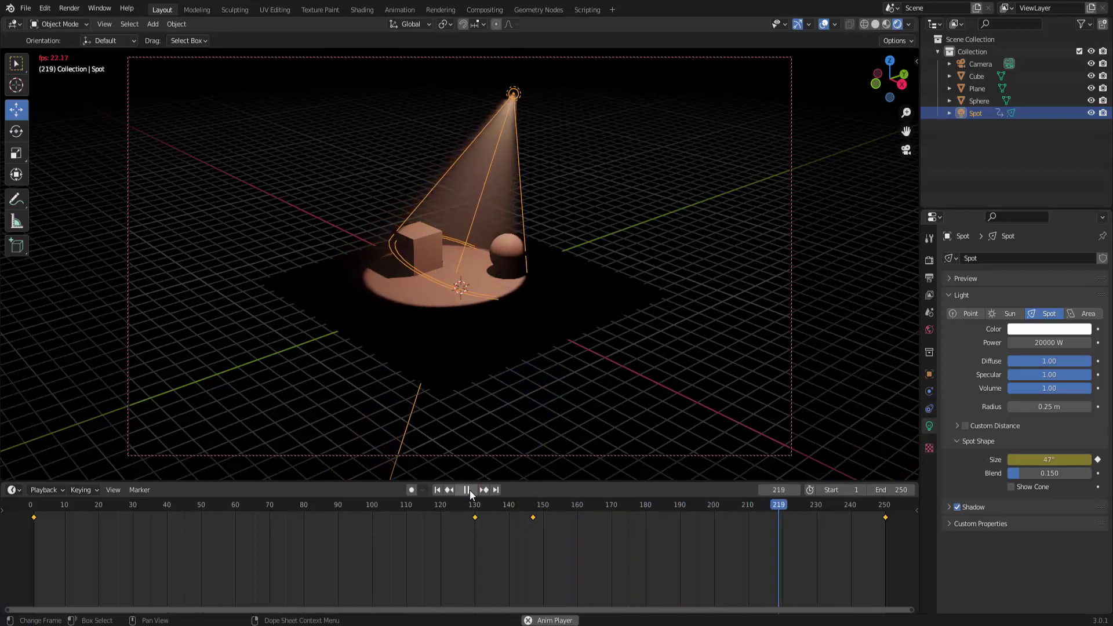
click(470, 489)
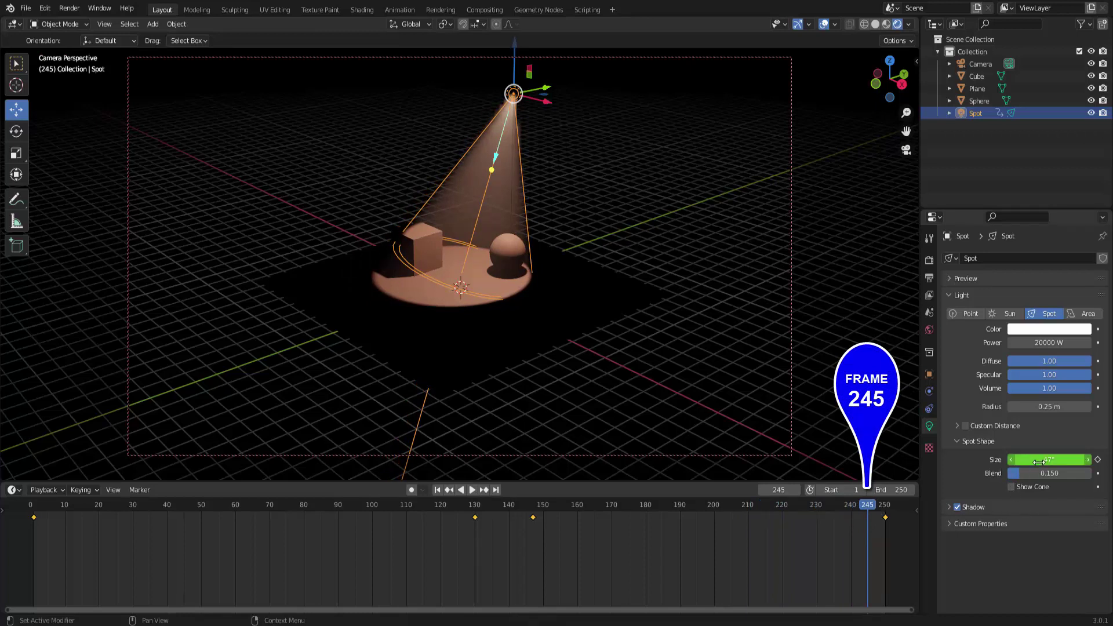
Widen Spot Size to 69.7° and key it at frame 245, then replay and rewind to frame 1.
drag(1039, 461, 1051, 470)
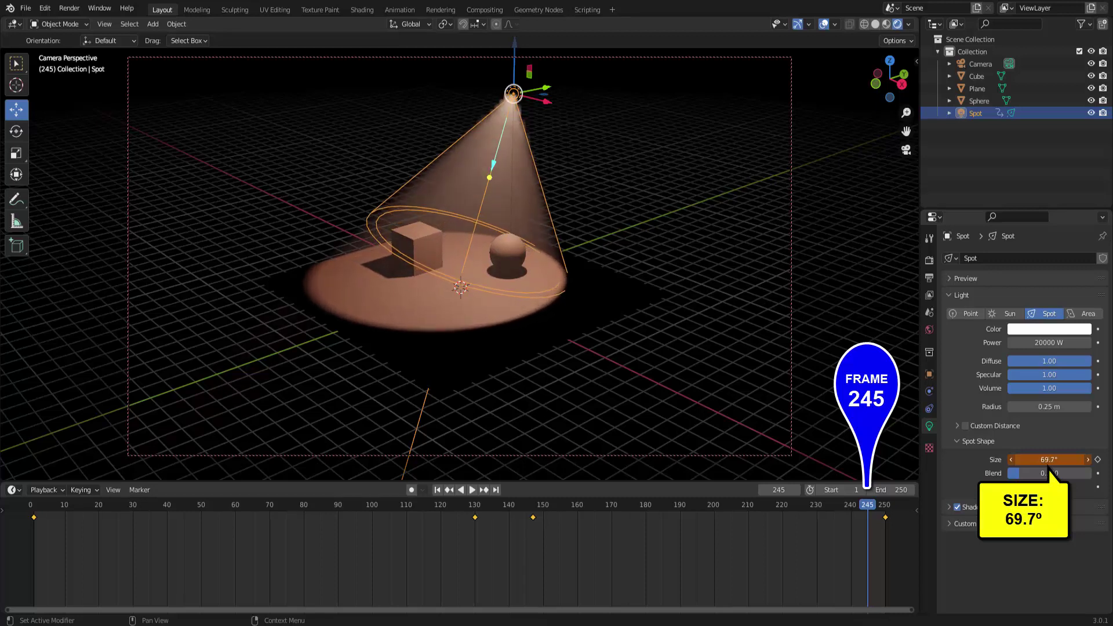
click(1098, 460)
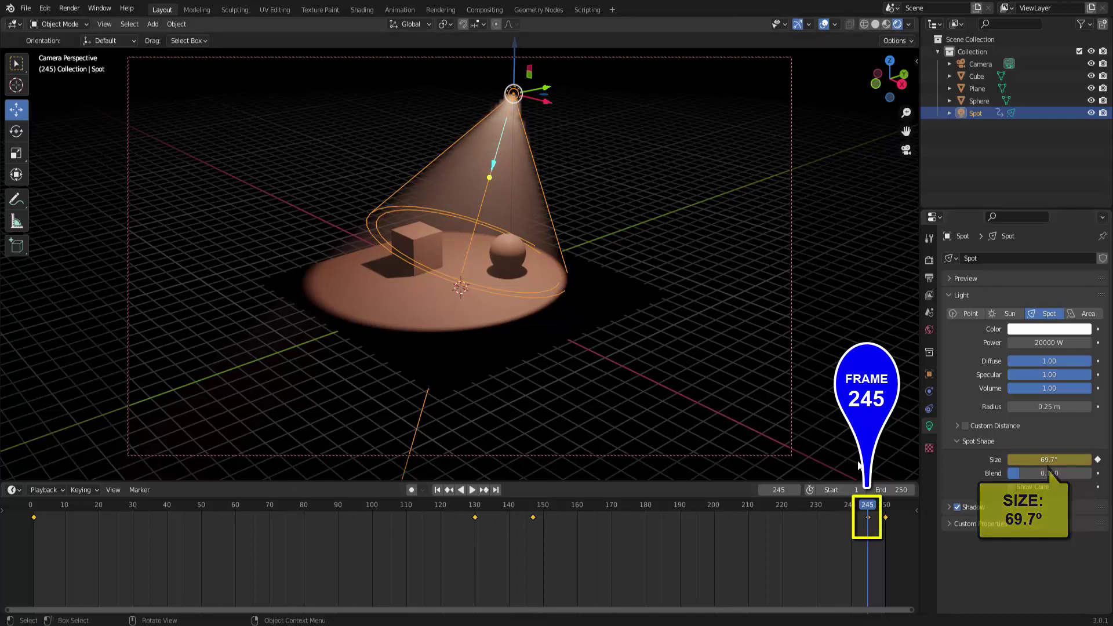
click(439, 491)
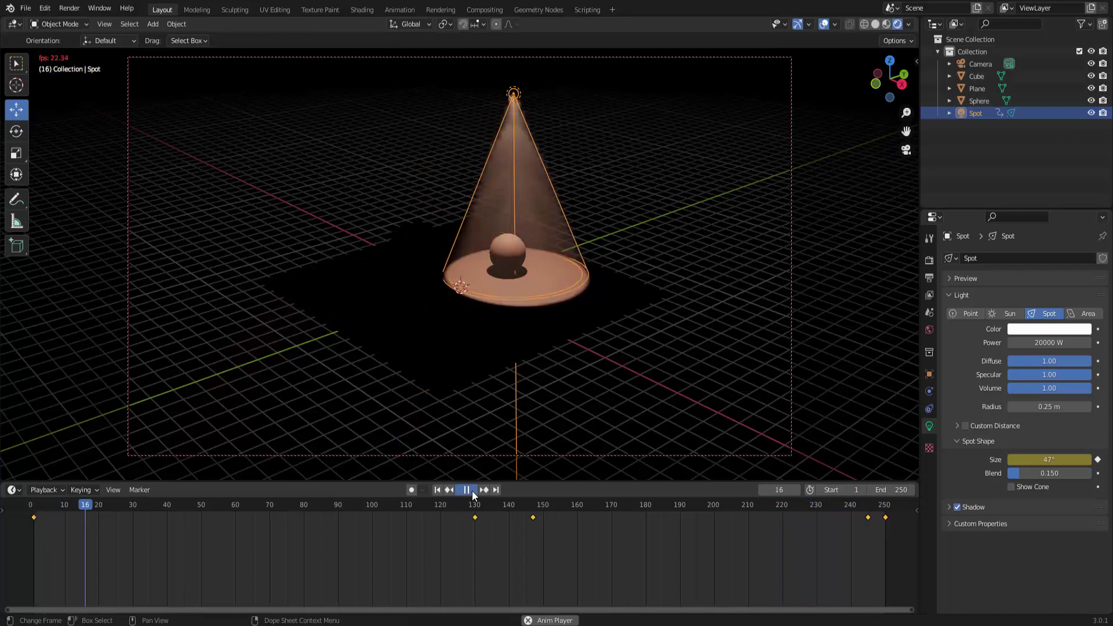
key(space)
click(447, 490)
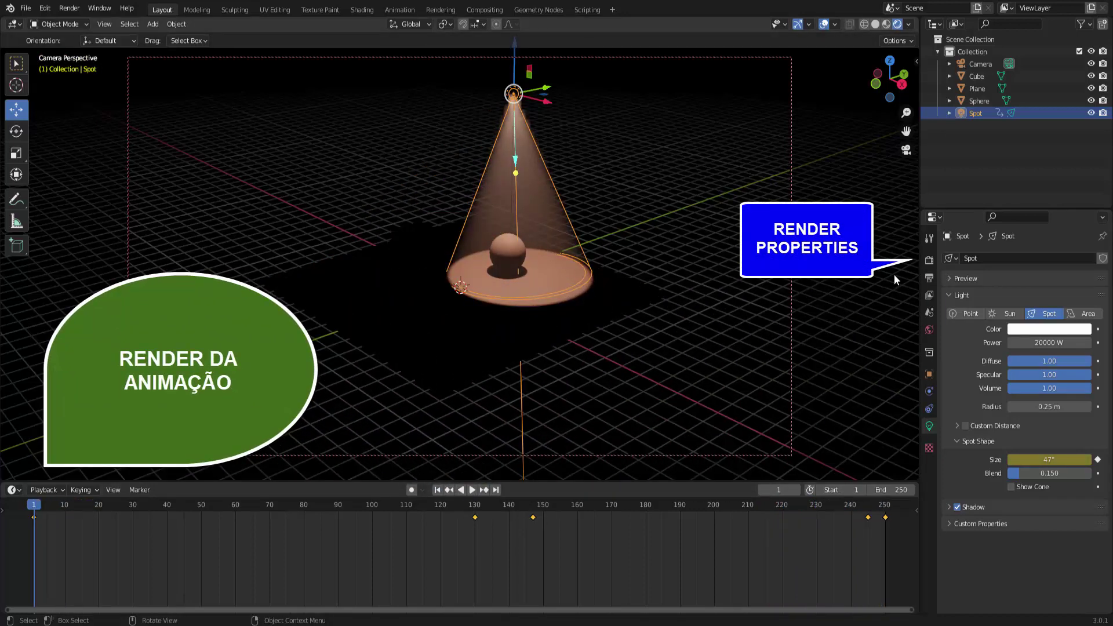
Set the Eevee render samples to 32.
click(929, 261)
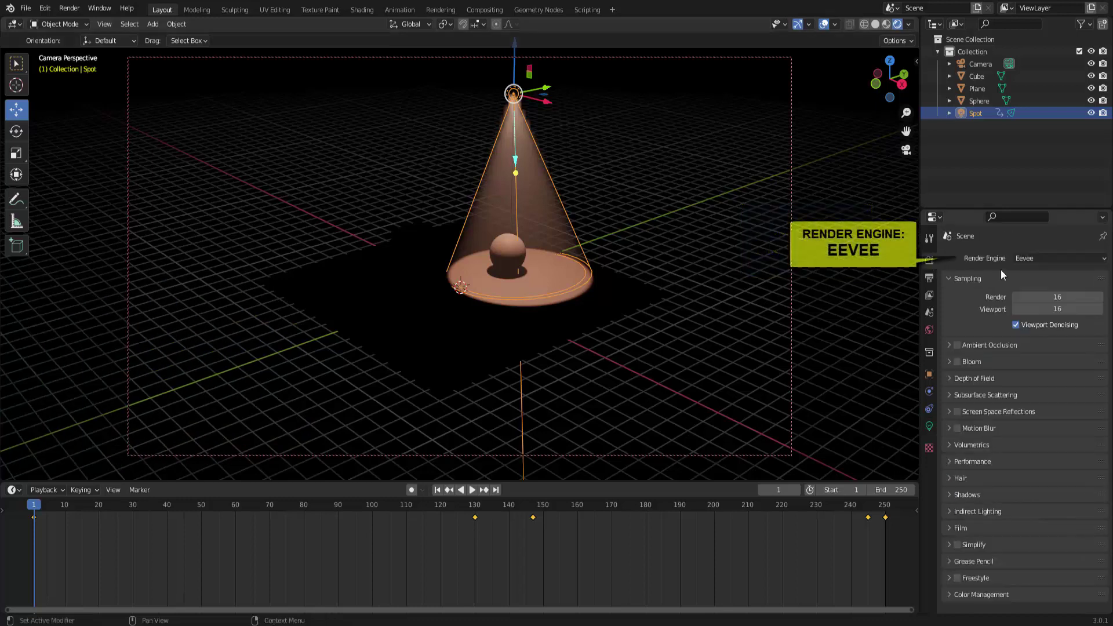
click(1032, 297)
text(32)
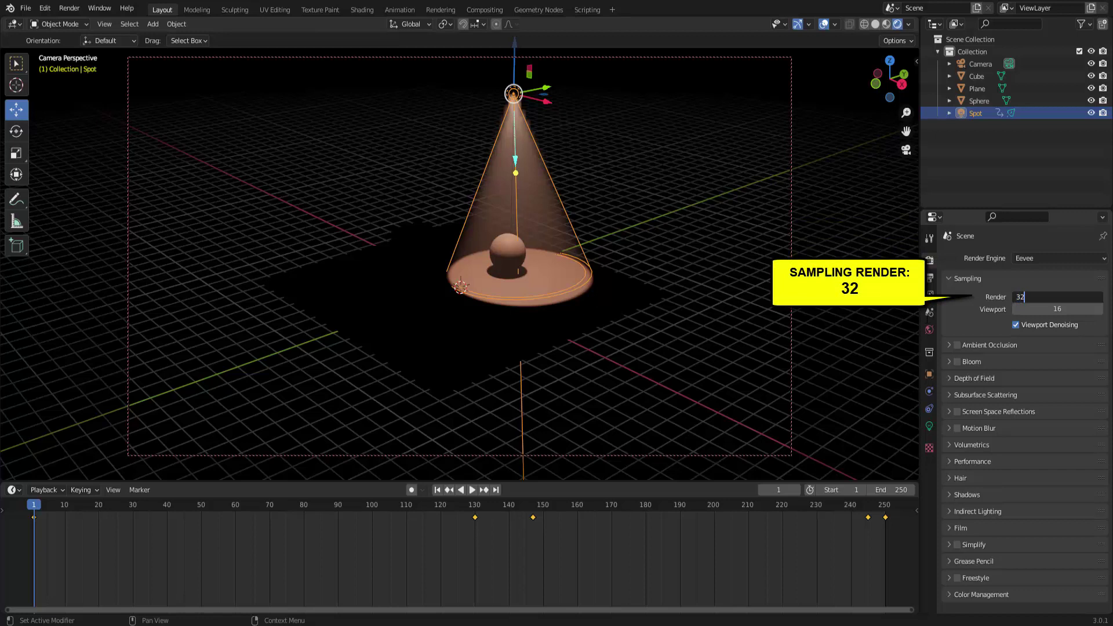
key(Return)
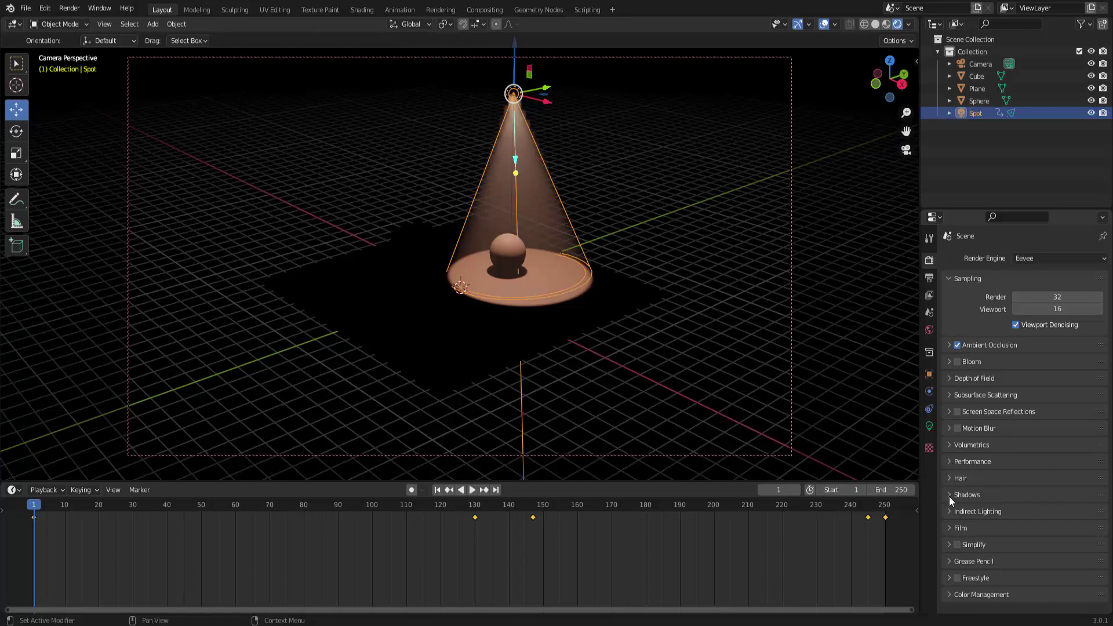
Change the Color Management view transform from Filmic to Standard.
click(952, 591)
scroll(952, 590, down, 1)
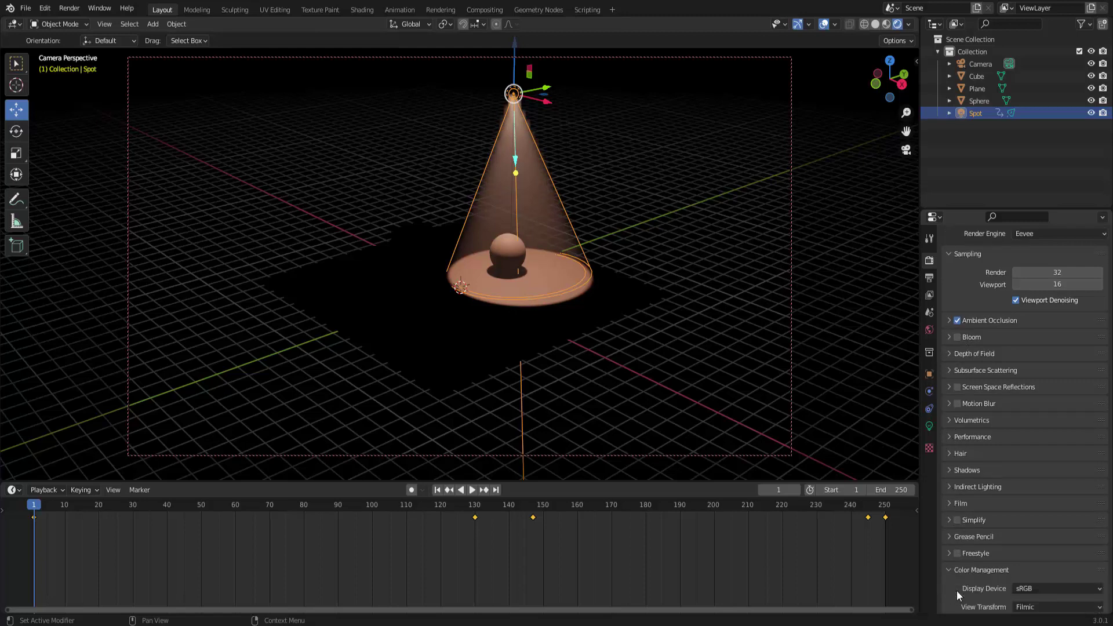
scroll(957, 591, down, 2)
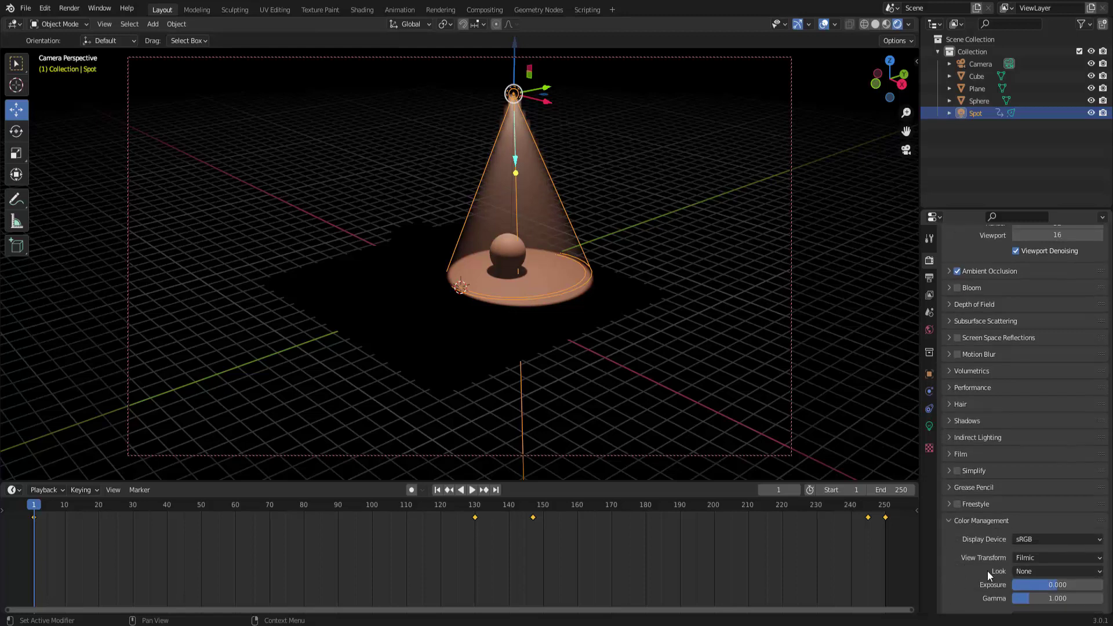
click(1026, 559)
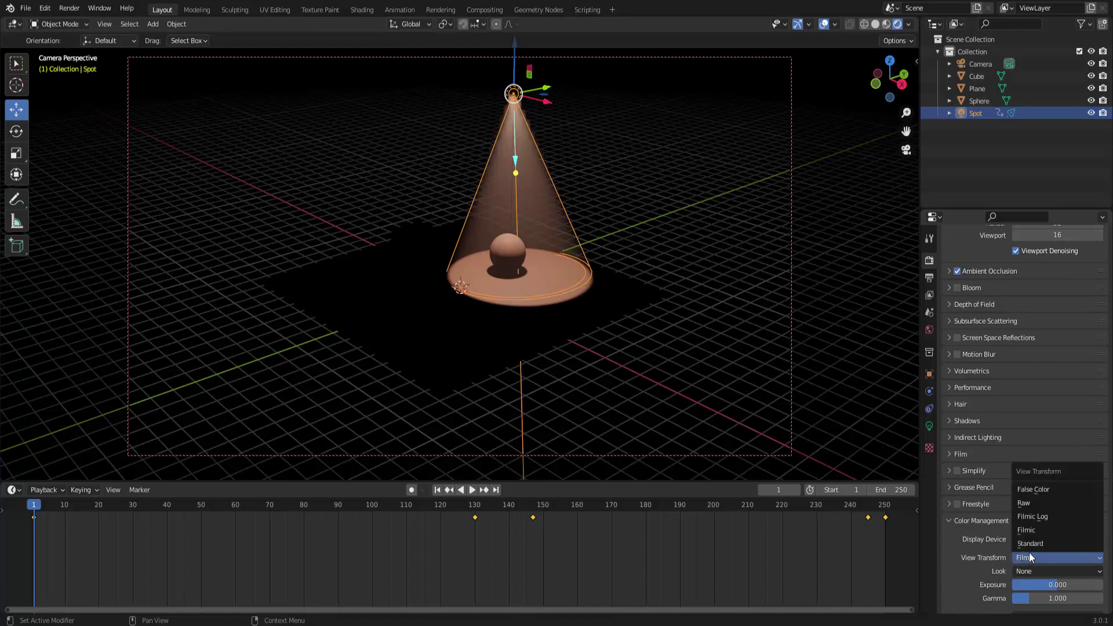
click(1031, 544)
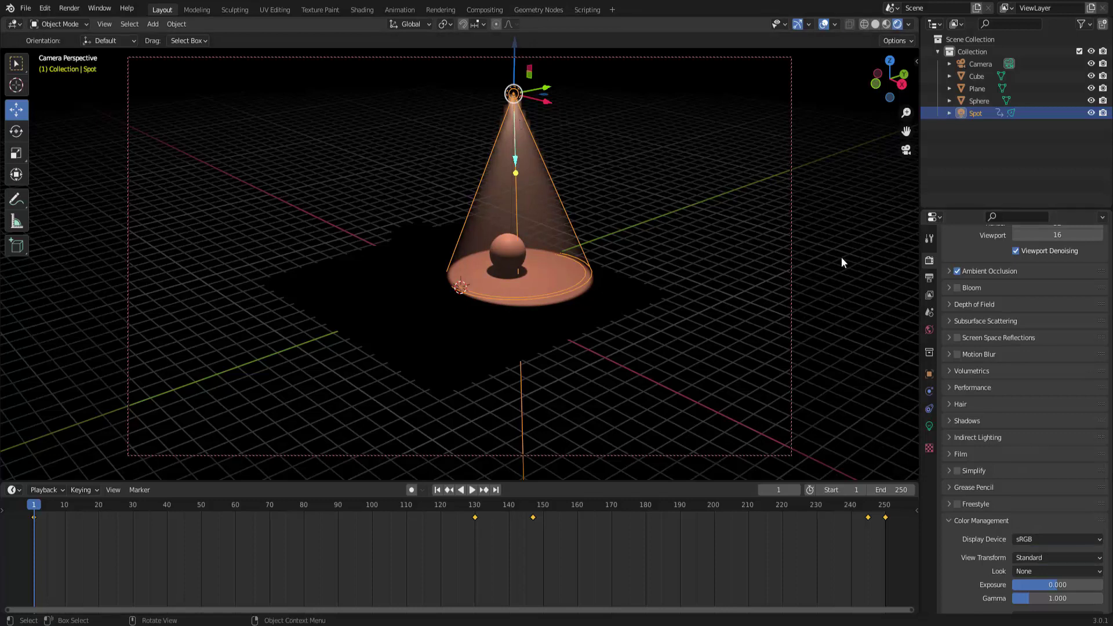
Check the world's Volume settings, then tint the spot light light blue (H 0.596, S 0.567, V 1.0).
click(928, 331)
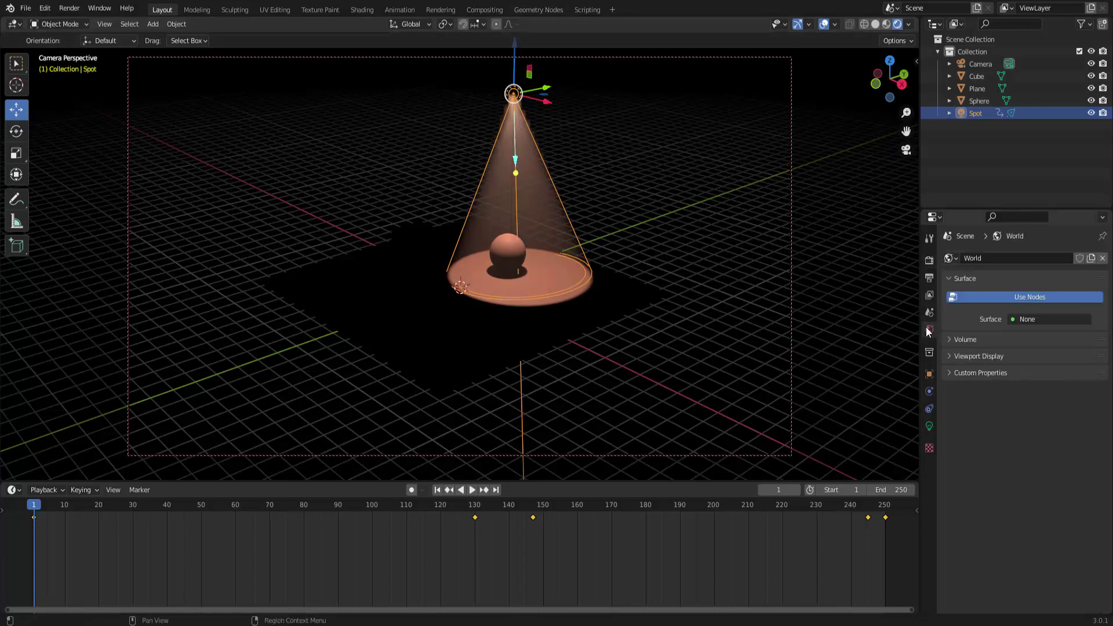
click(951, 340)
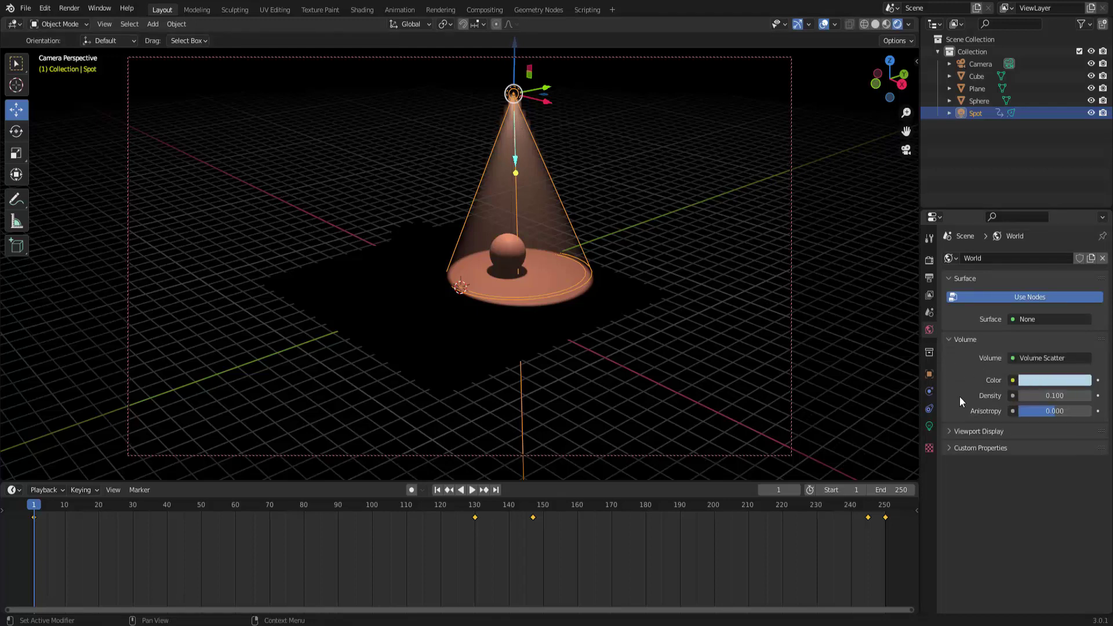
click(930, 427)
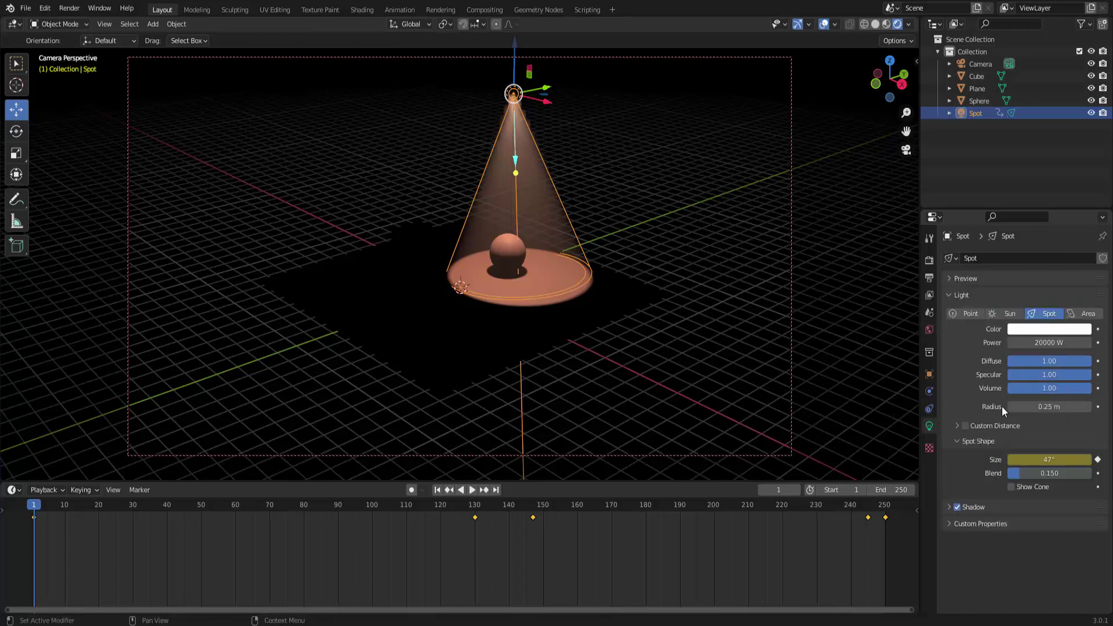
click(1049, 330)
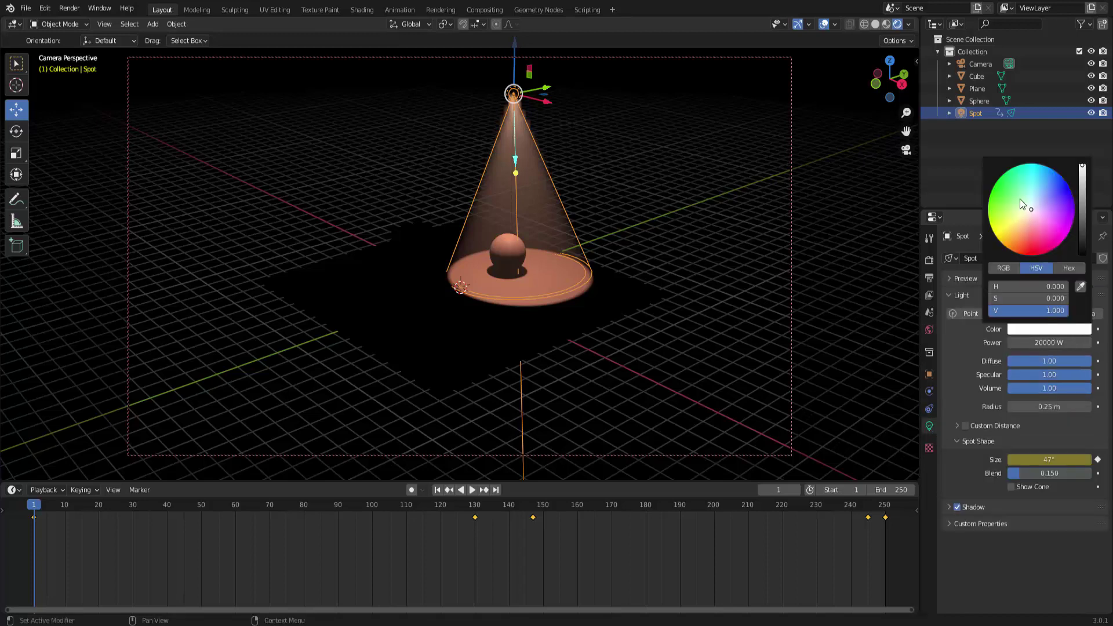
drag(1021, 199, 1030, 202)
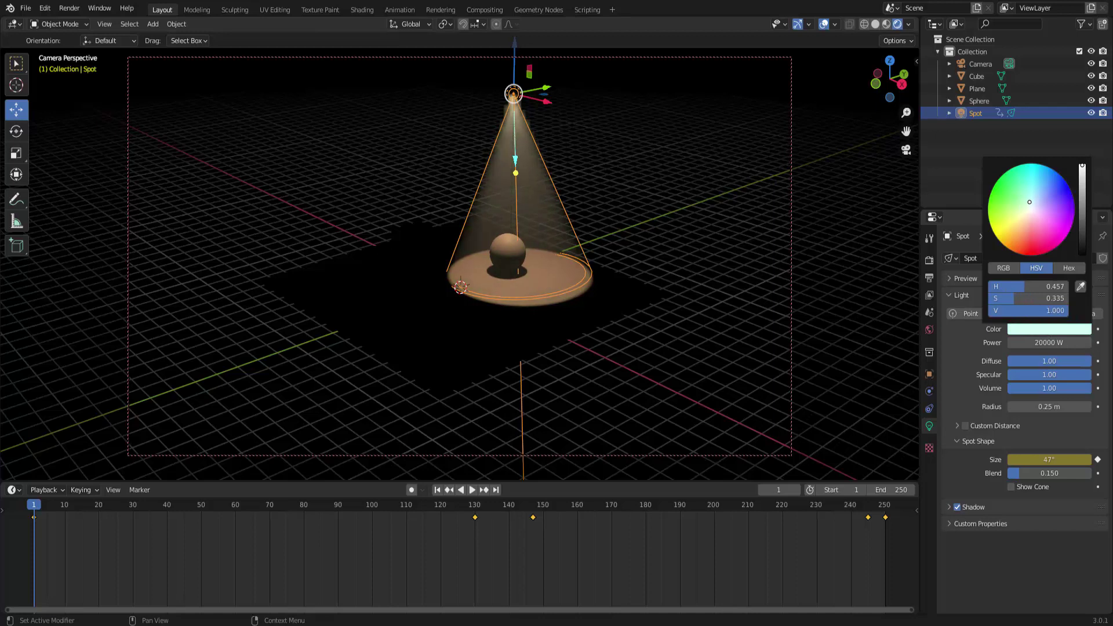
mouse_move(1031, 202)
mouse_down()
mouse_move(1045, 196)
mouse_move(1037, 200)
mouse_up()
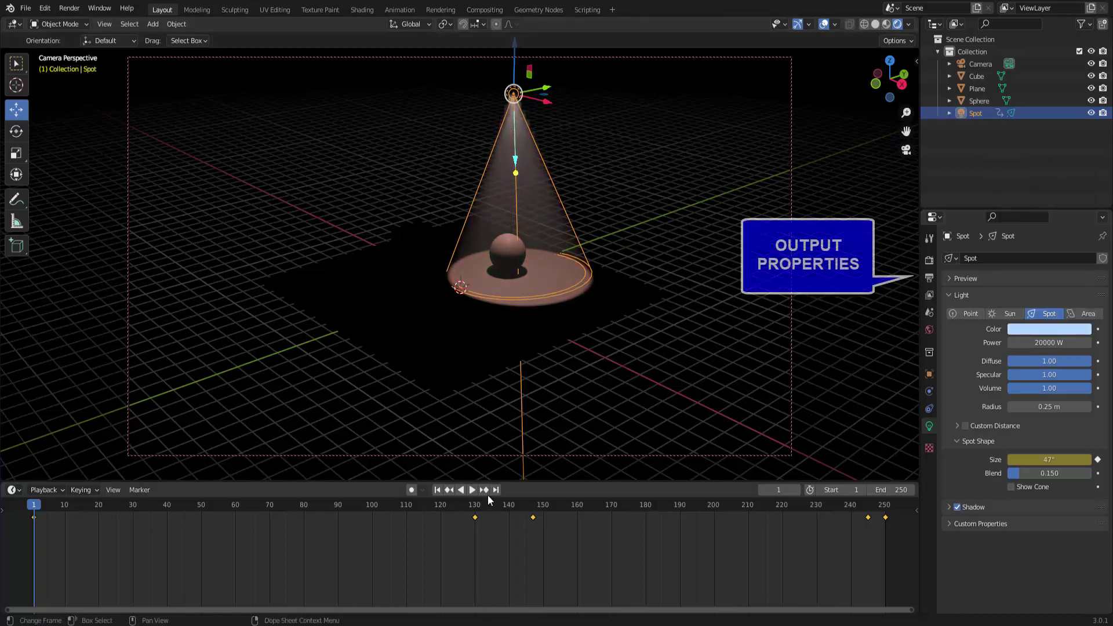
Set the output path to /tmp\cenavolumetrica and the file format to AVI JPEG.
click(930, 279)
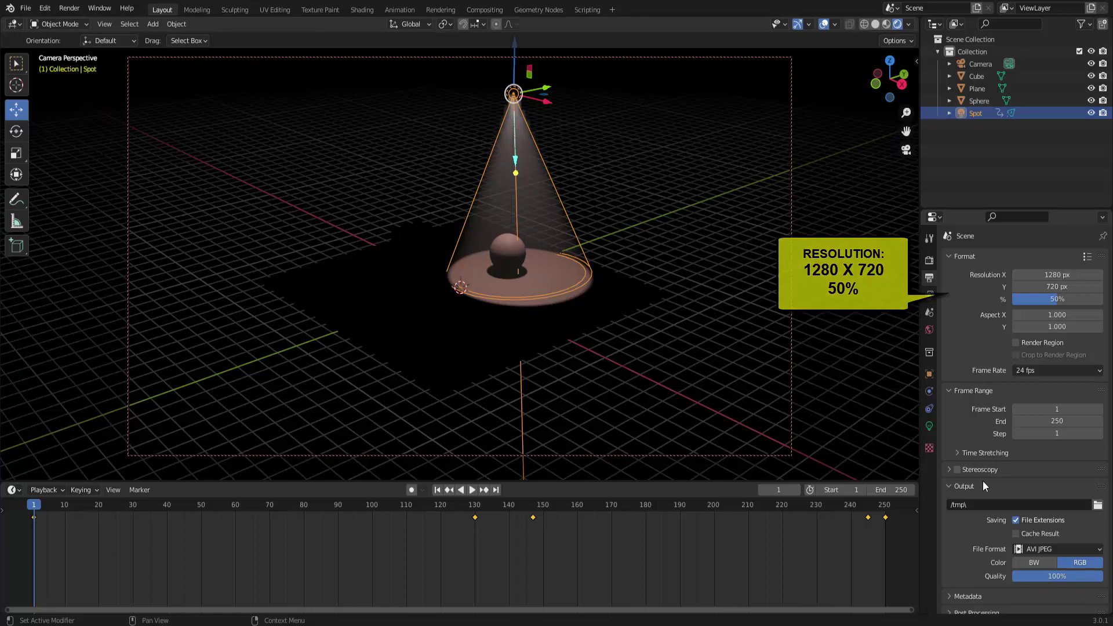
click(978, 504)
text(cenavolumetrica)
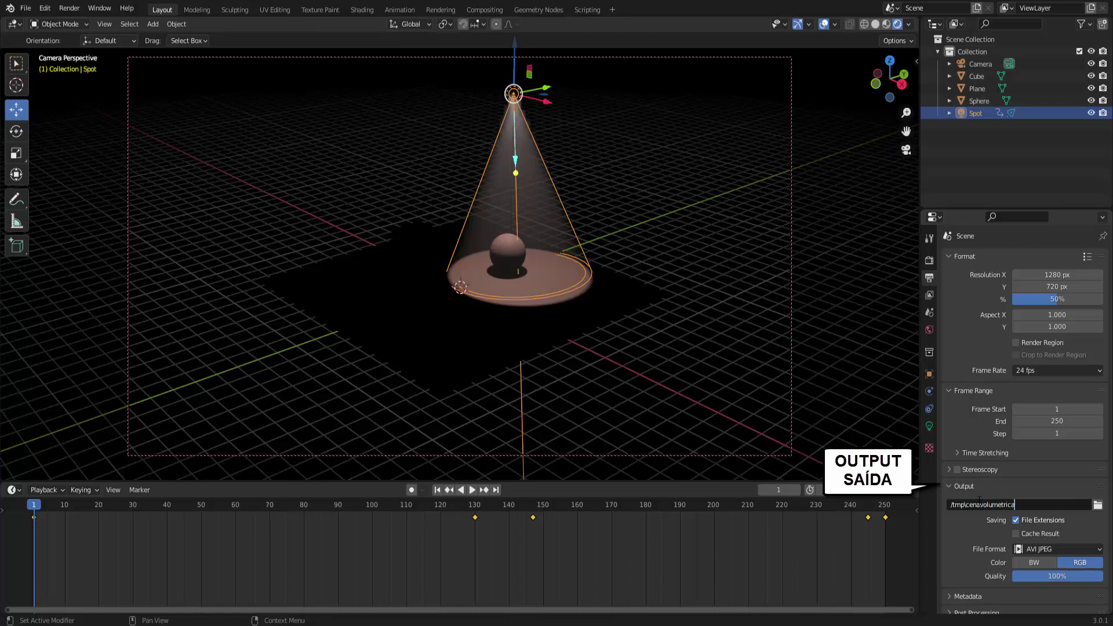
key(Return)
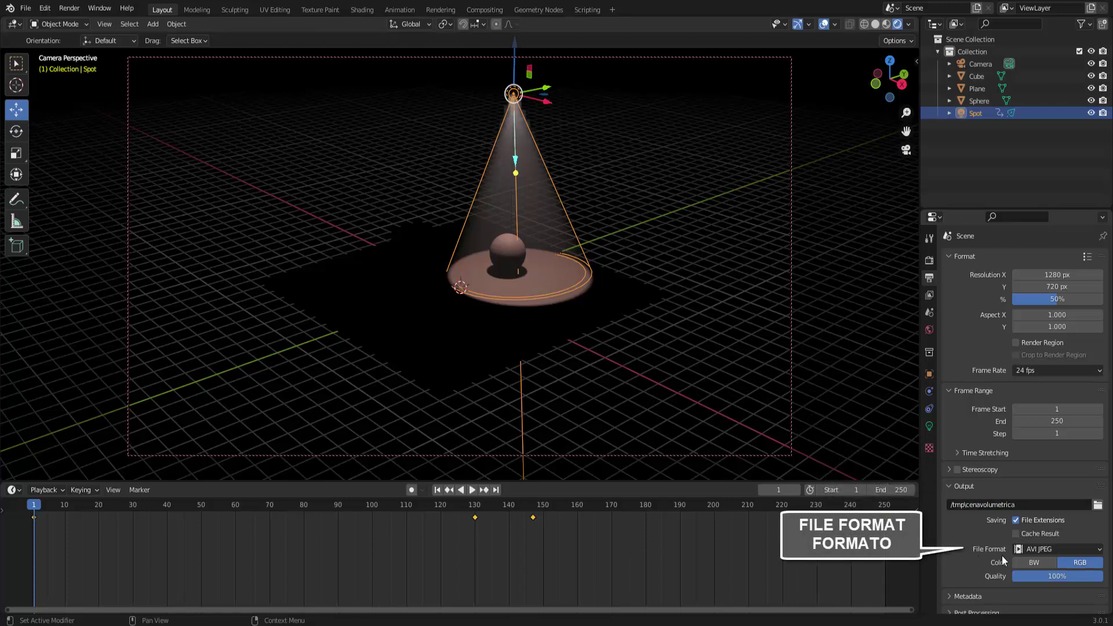
click(1029, 549)
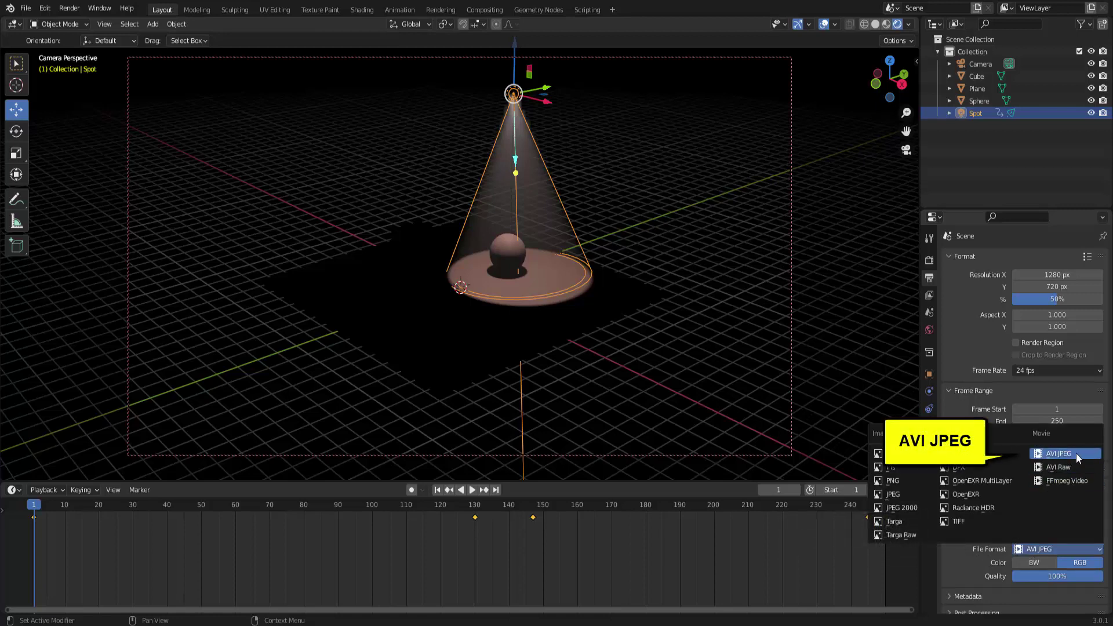
click(1062, 452)
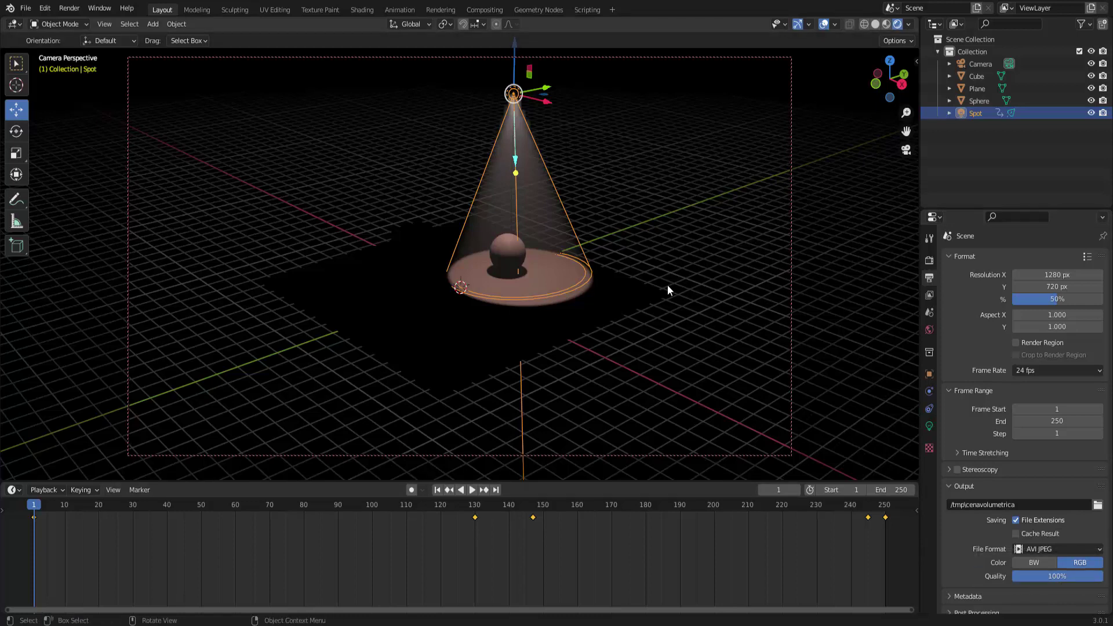
Save the scene as volumetriablend.blend in the Blender 3D folder.
click(26, 9)
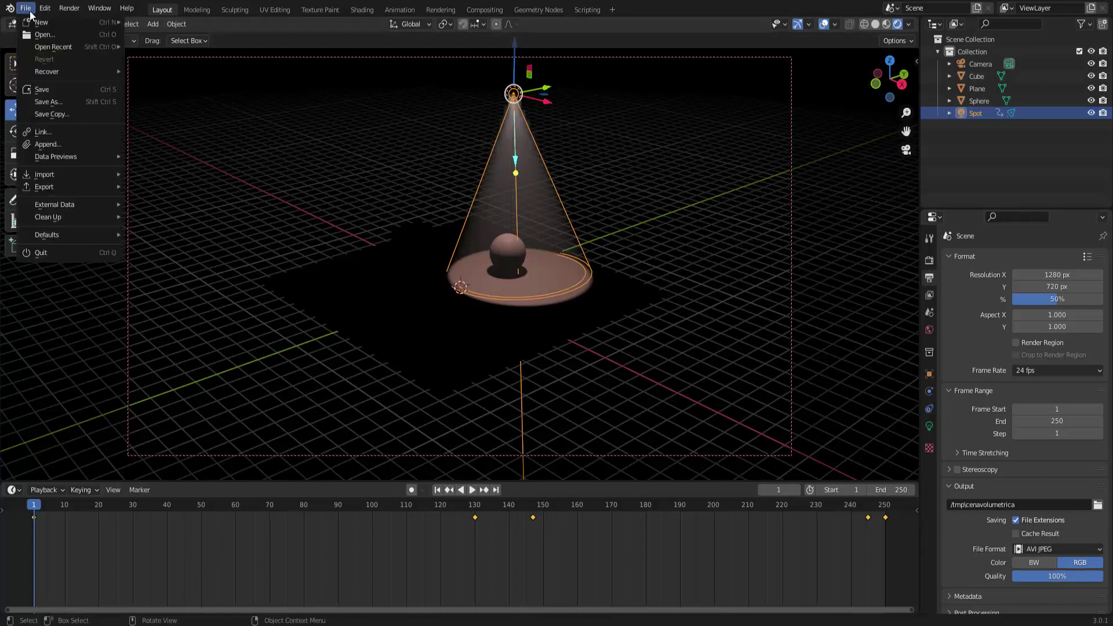
click(51, 102)
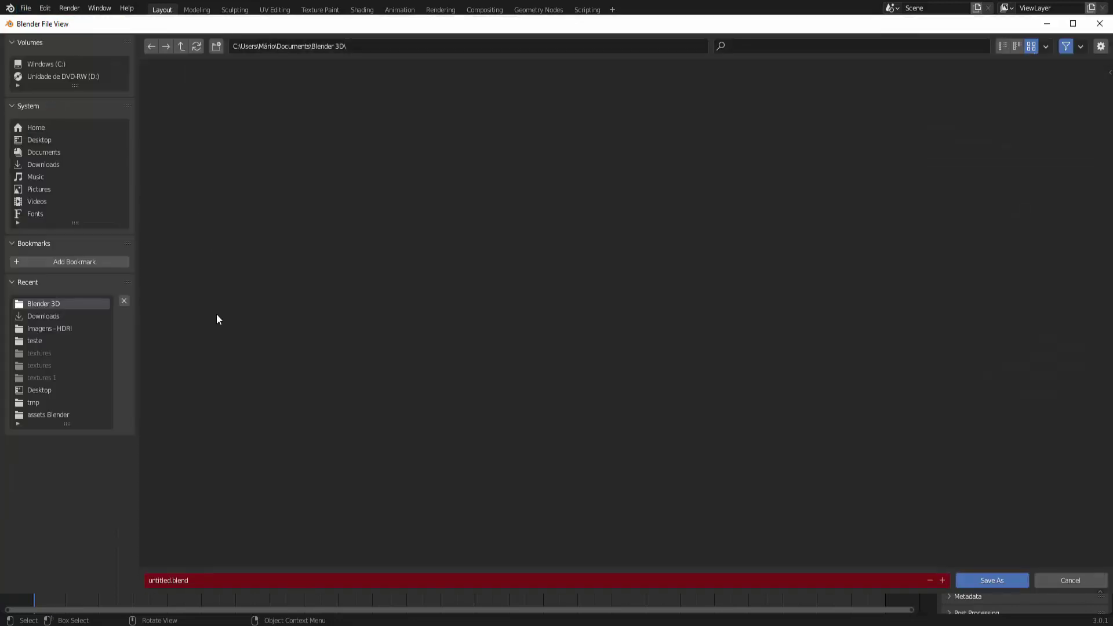
click(171, 583)
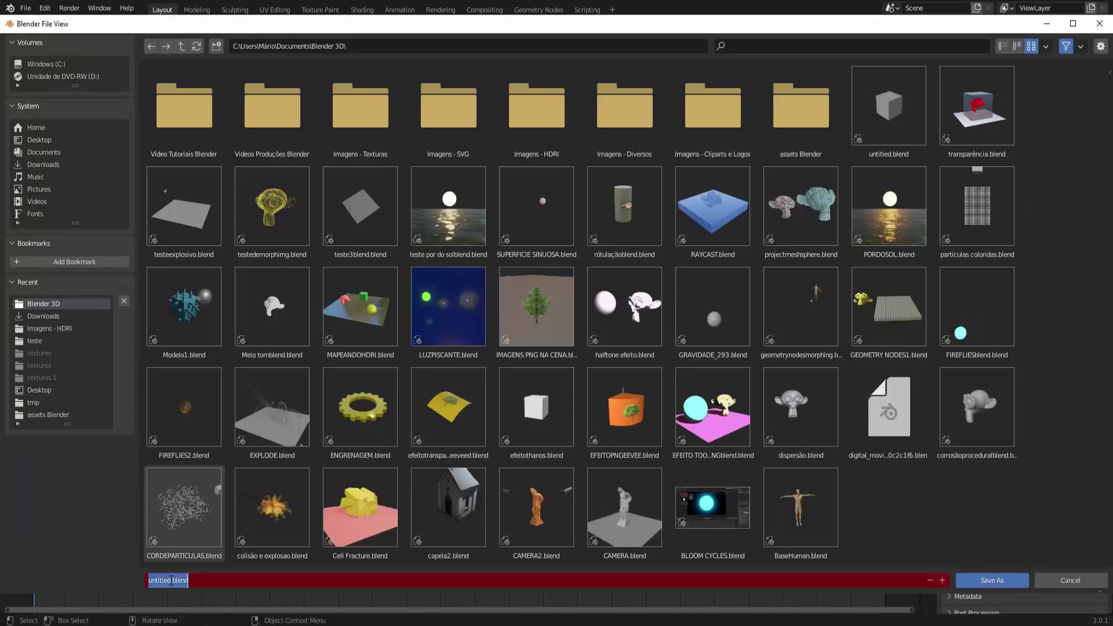
drag(173, 580, 134, 588)
text(volumetr)
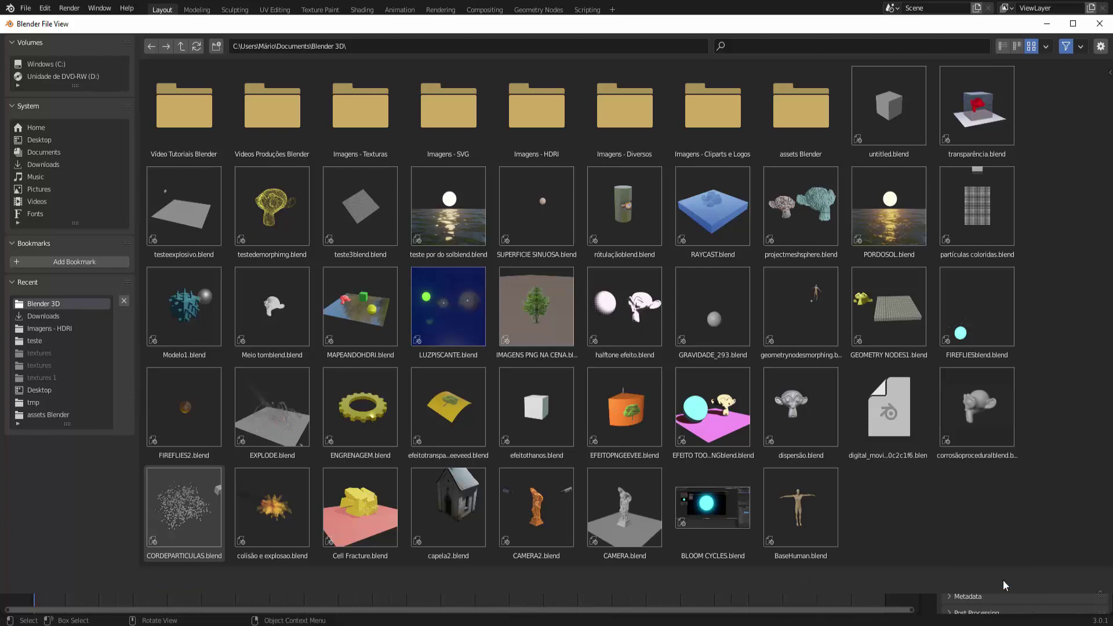
click(1004, 580)
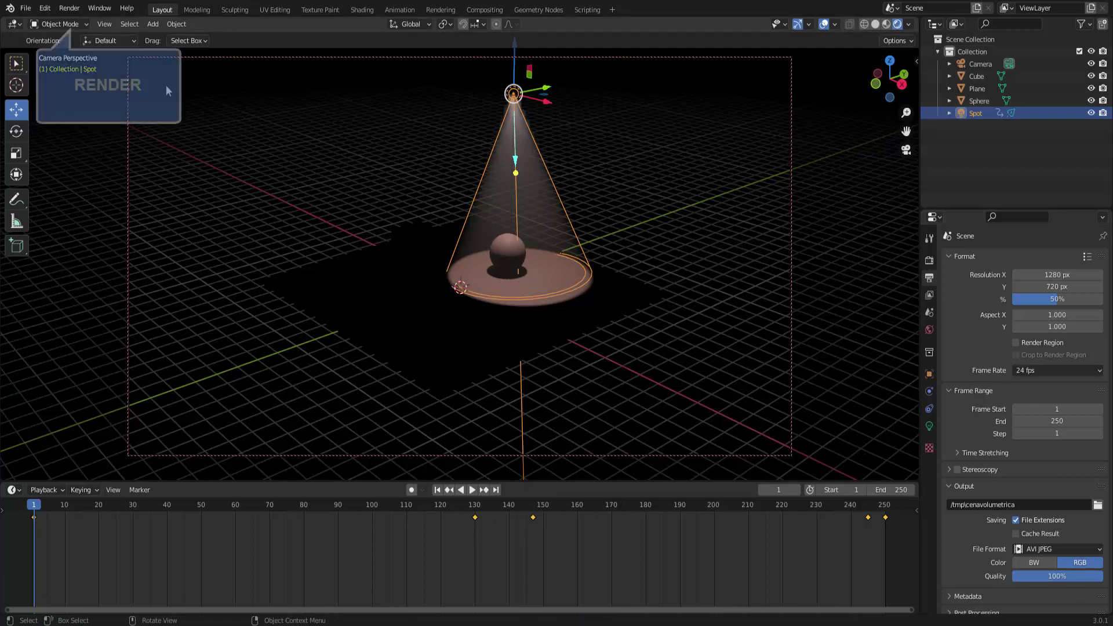
Render all 250 frames of the spot-lit animation to the AVI file.
click(74, 11)
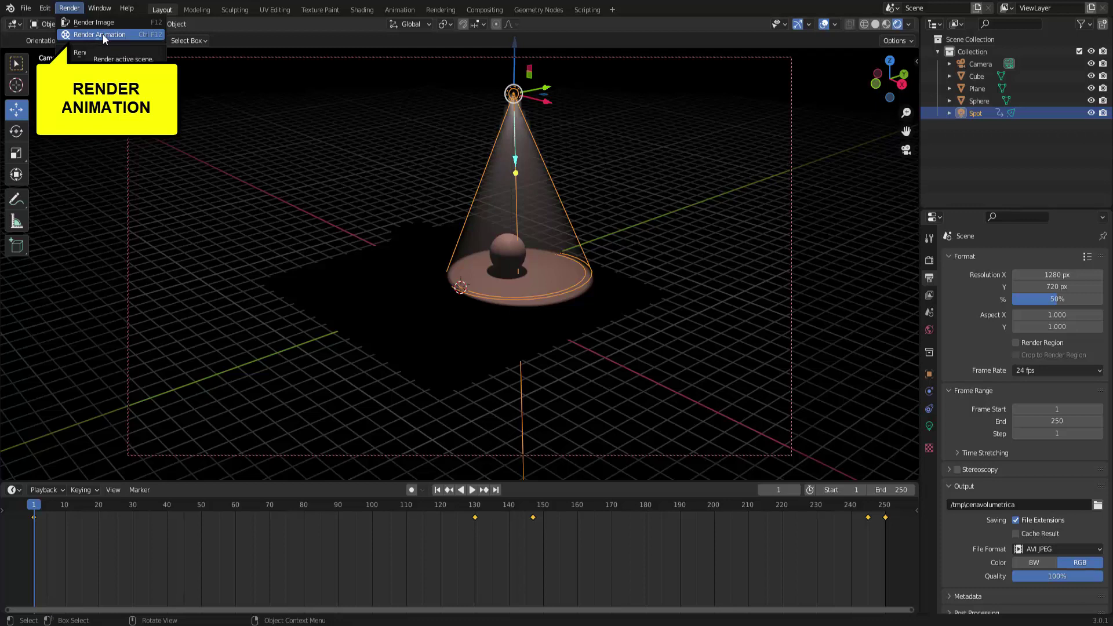
click(103, 34)
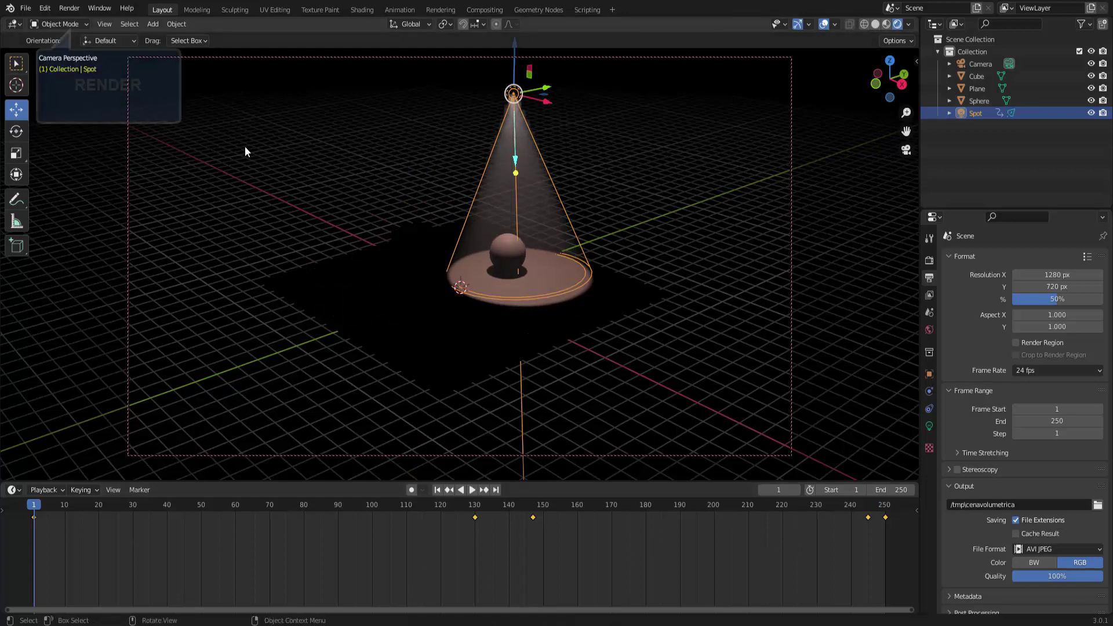
click(69, 8)
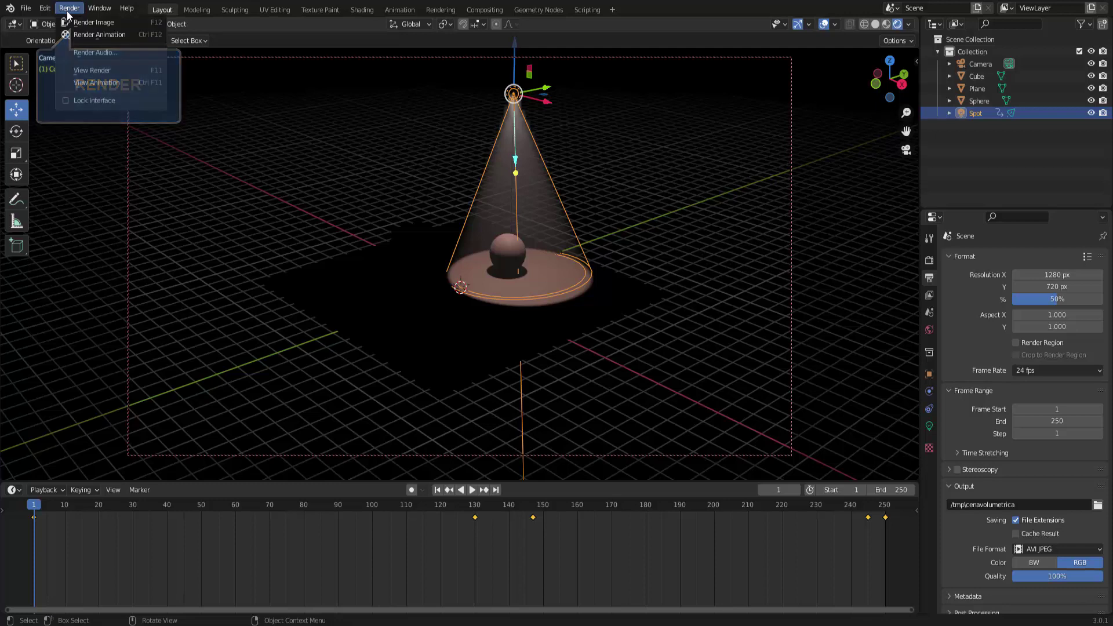
Play cenavolumetrica0001-0250.avi full screen to review the beam, then close the player.
click(103, 83)
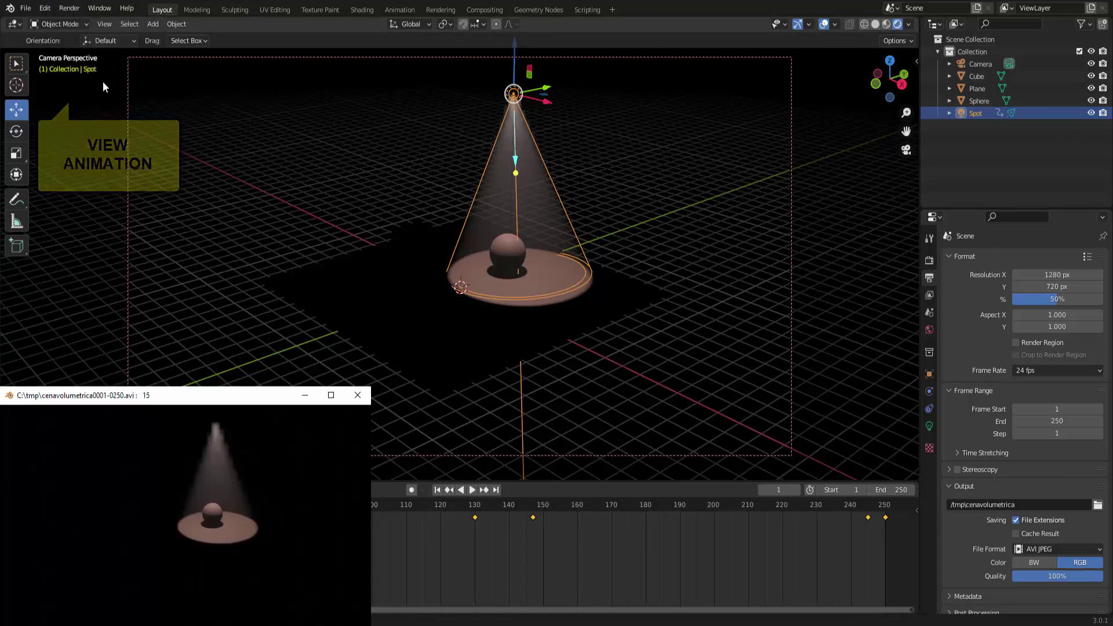
click(331, 396)
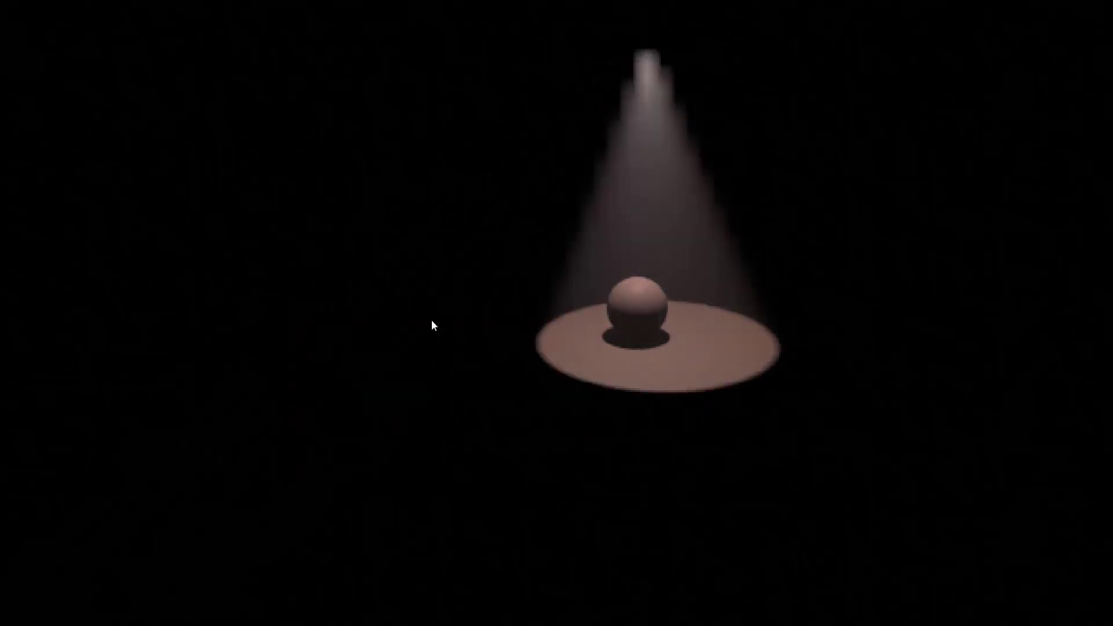
key(Escape)
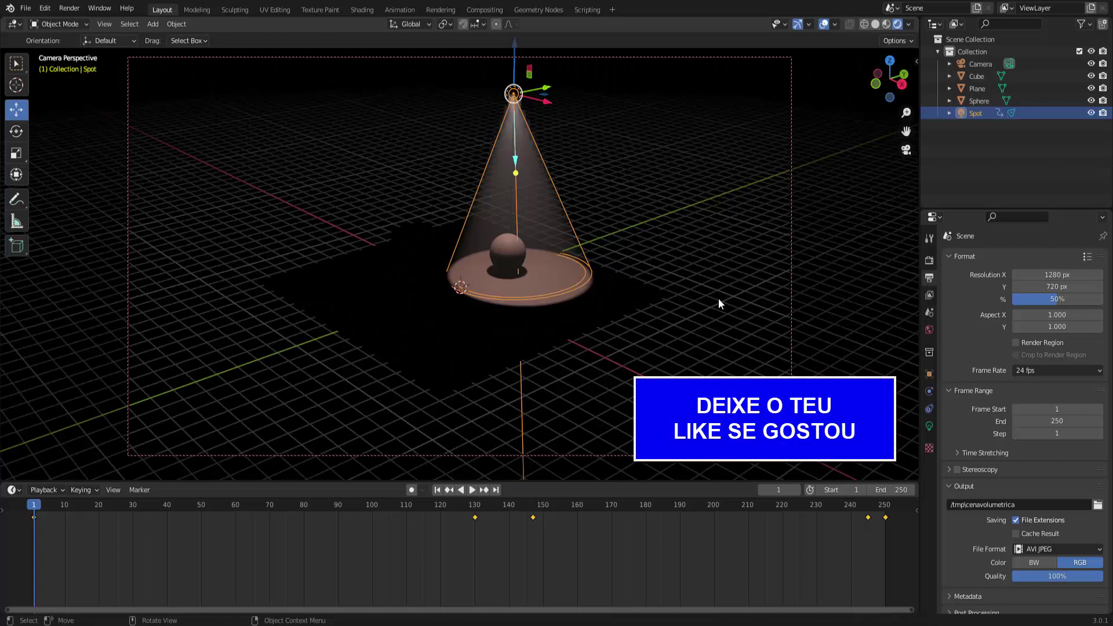